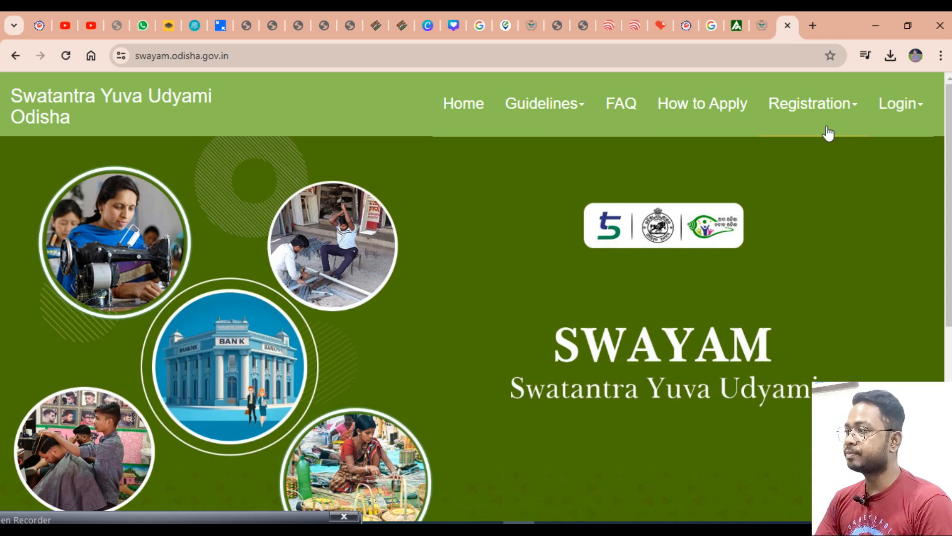
Choose Urban under the Registration menu to begin an urban applicant registration.
mouse_move(828, 135)
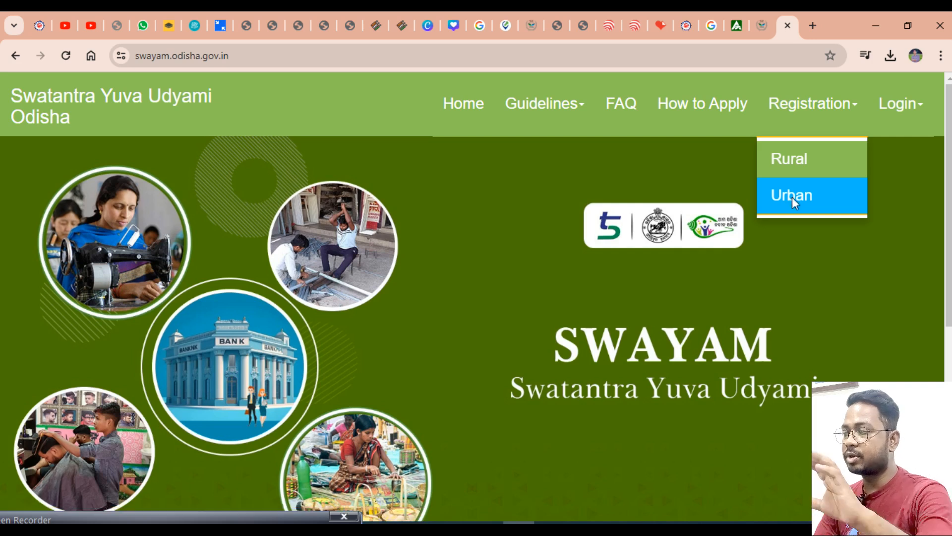
click(792, 196)
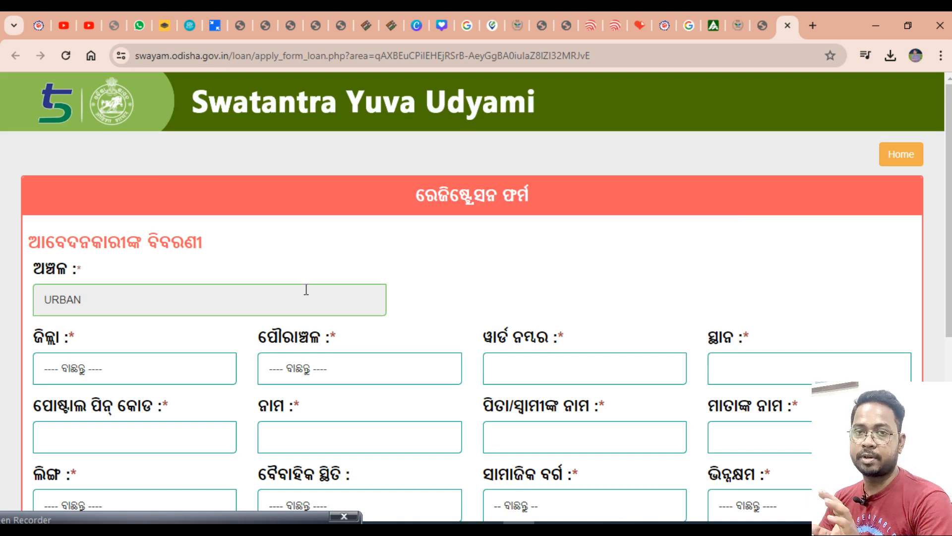
Set the district to JAGATSINGHAPUR and the block to PARADEEP(M).
scroll(164, 326, down, 1)
scroll(164, 326, down, 2)
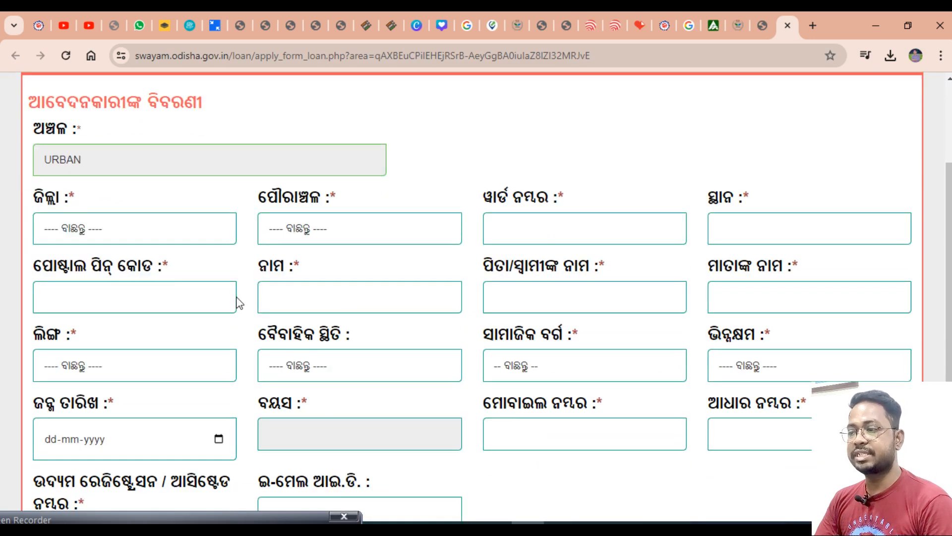
click(155, 233)
click(142, 412)
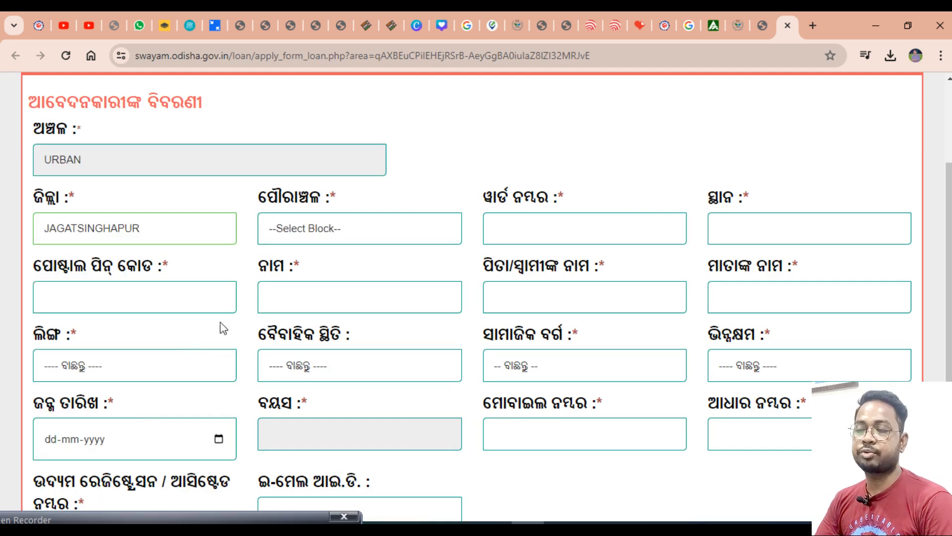
click(336, 233)
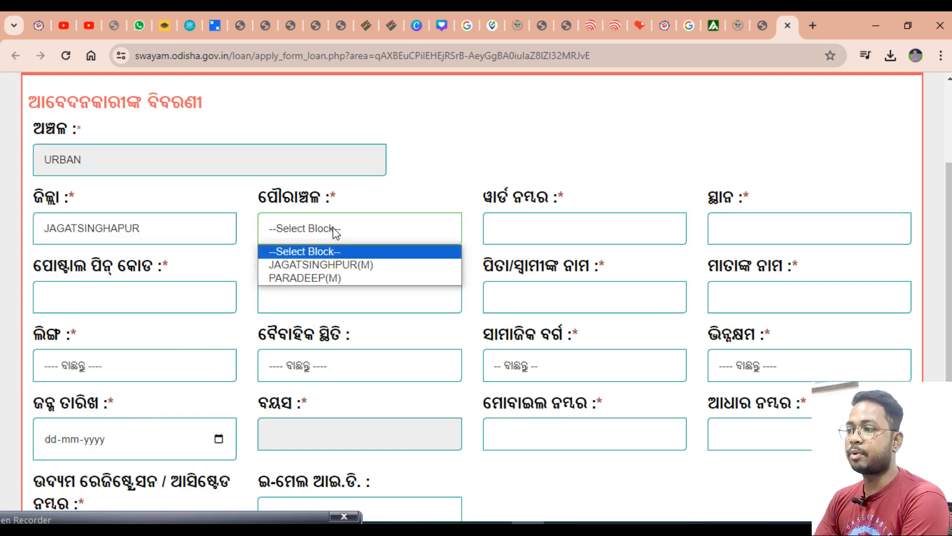
click(332, 279)
Enter the applicant's ward number, place name and PIN code.
click(570, 228)
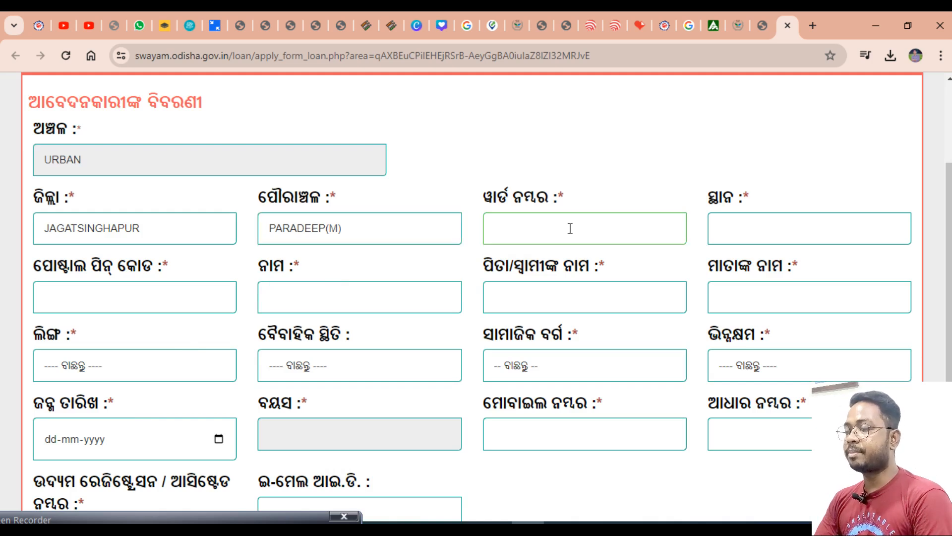
text(19)
key(Tab)
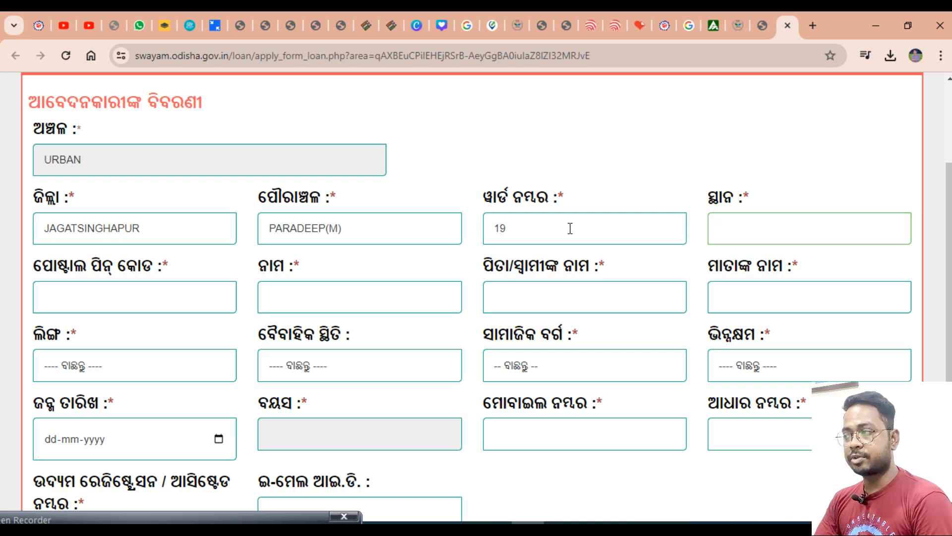
text(SANDHAK)
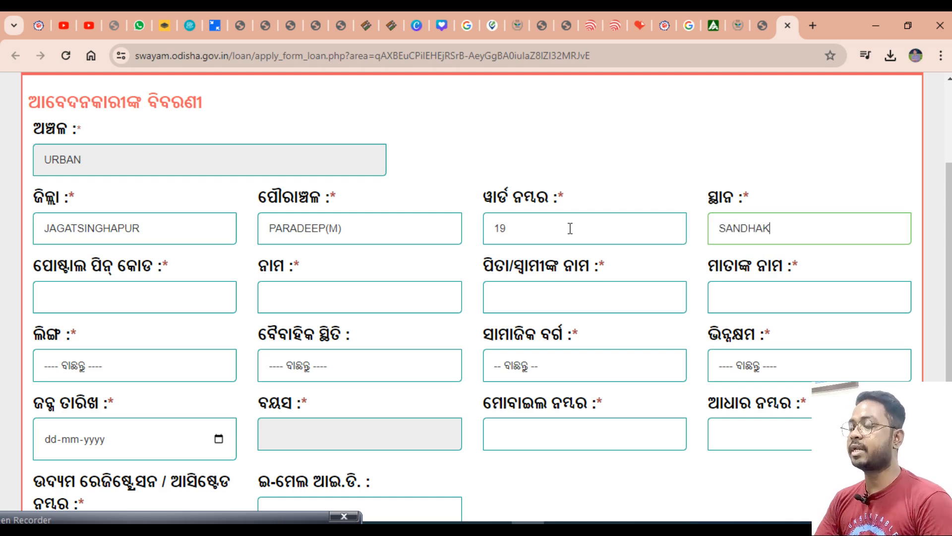
text(UDA)
key(Tab)
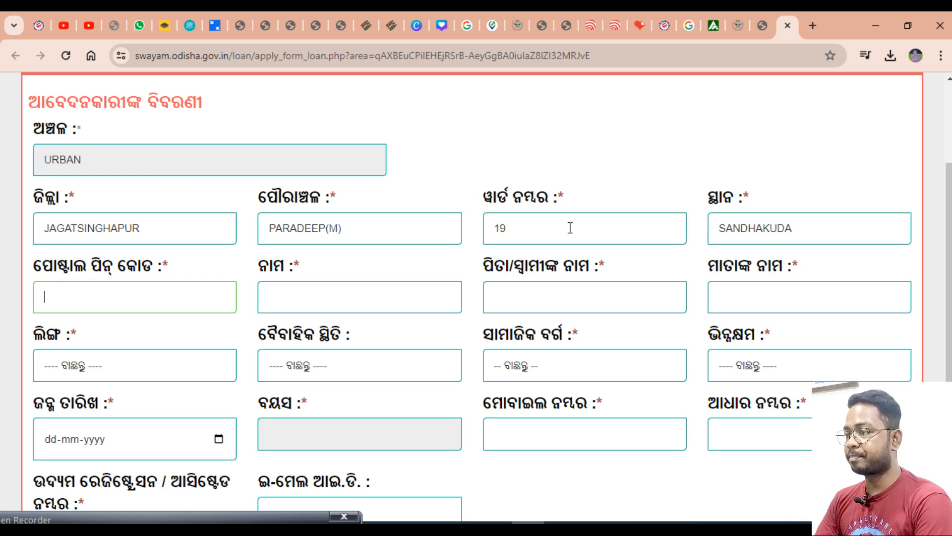
text(754142)
Enter the applicant's full name and the father's and mother's names.
key(Tab)
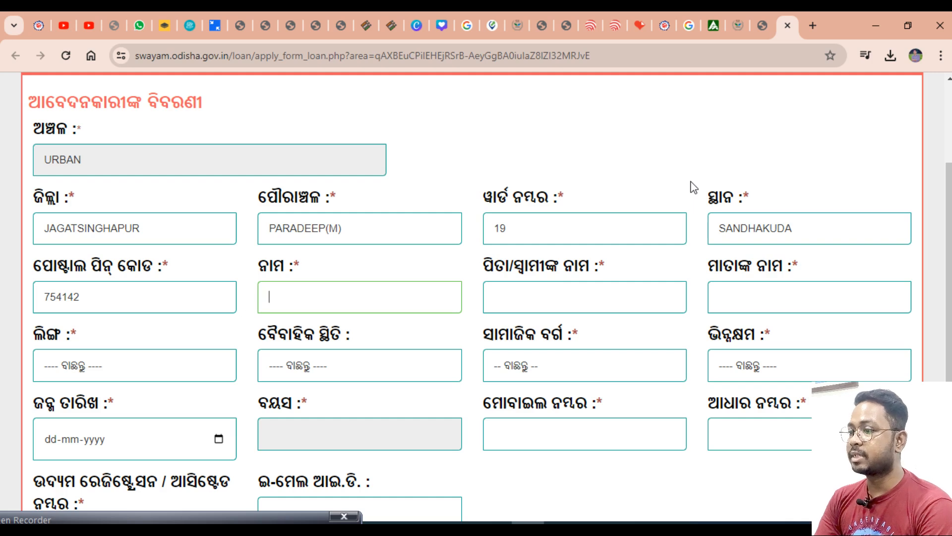
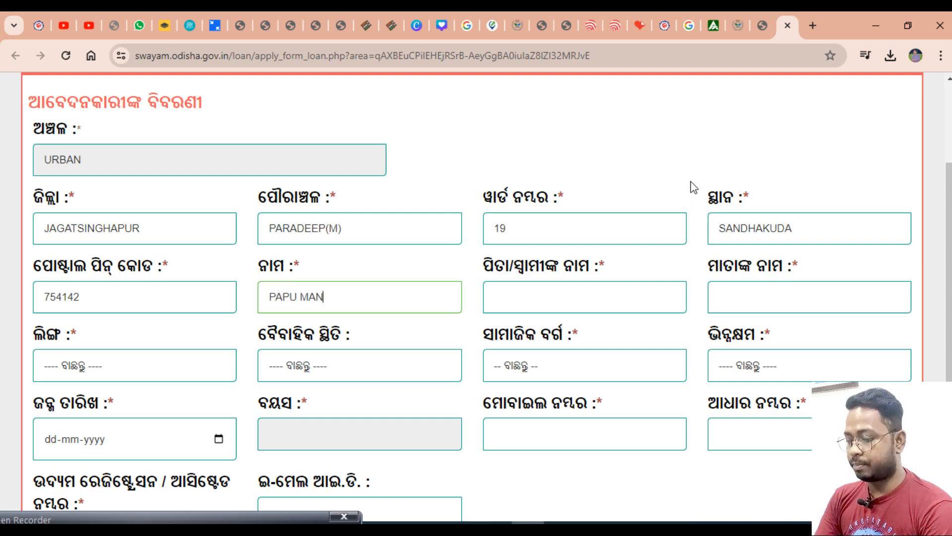
key(Tab)
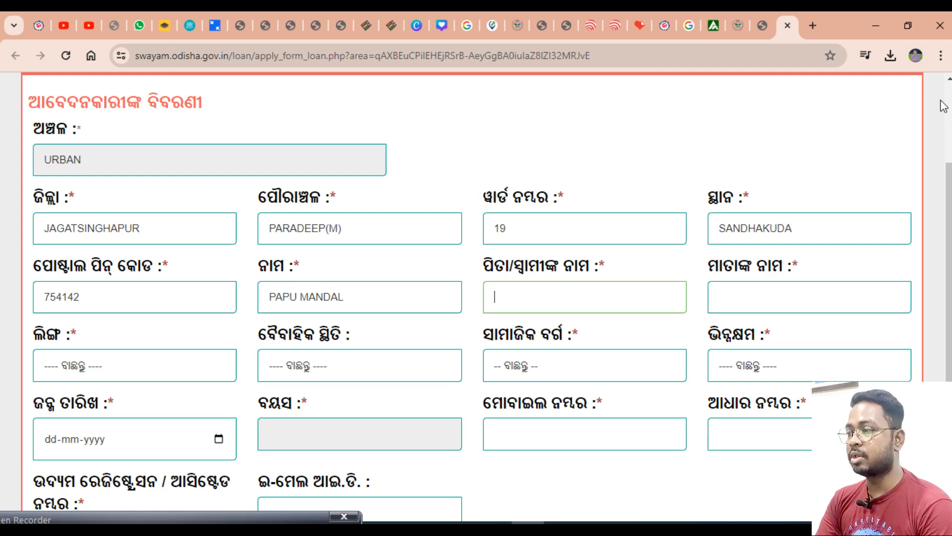
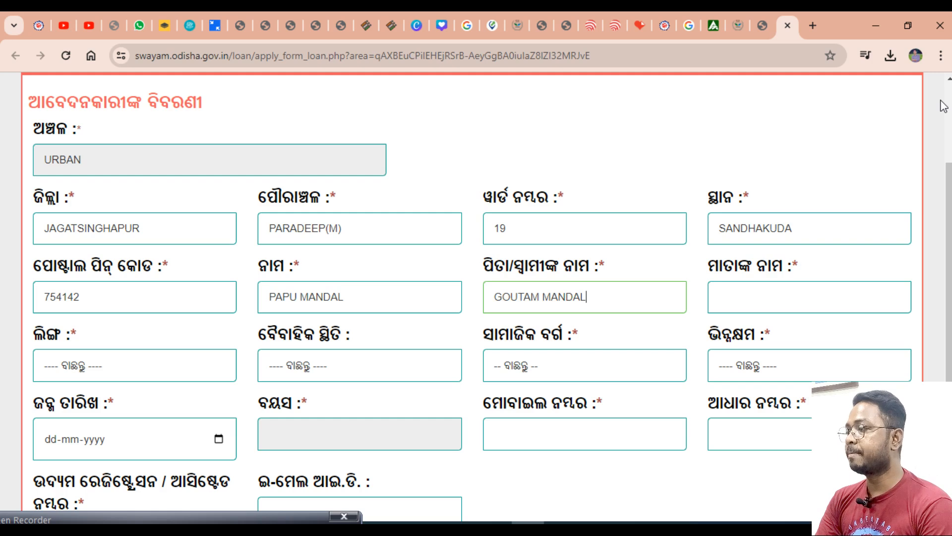
key(Tab)
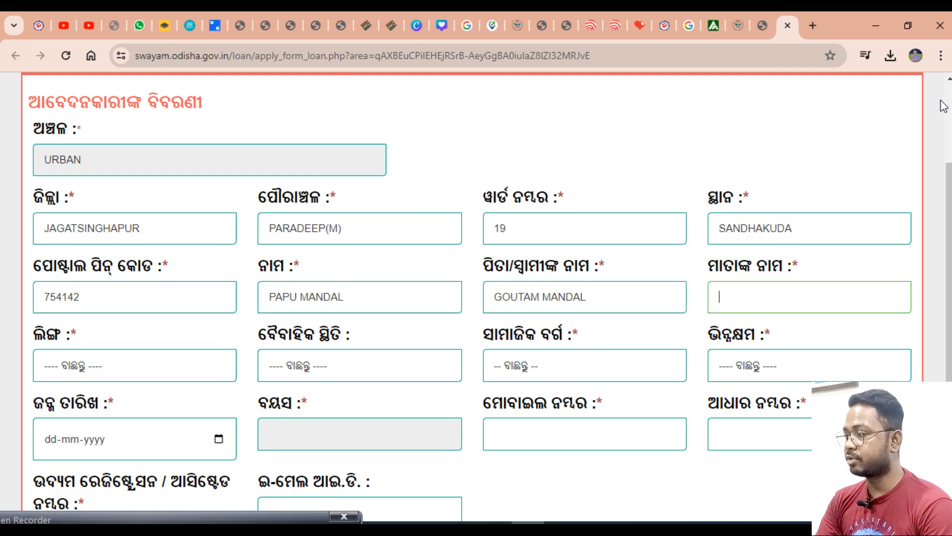
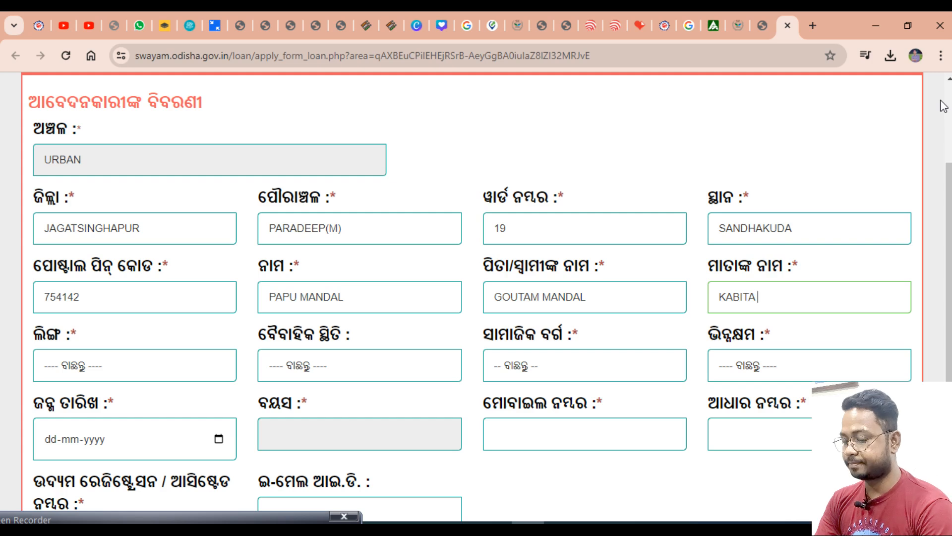
key(Tab)
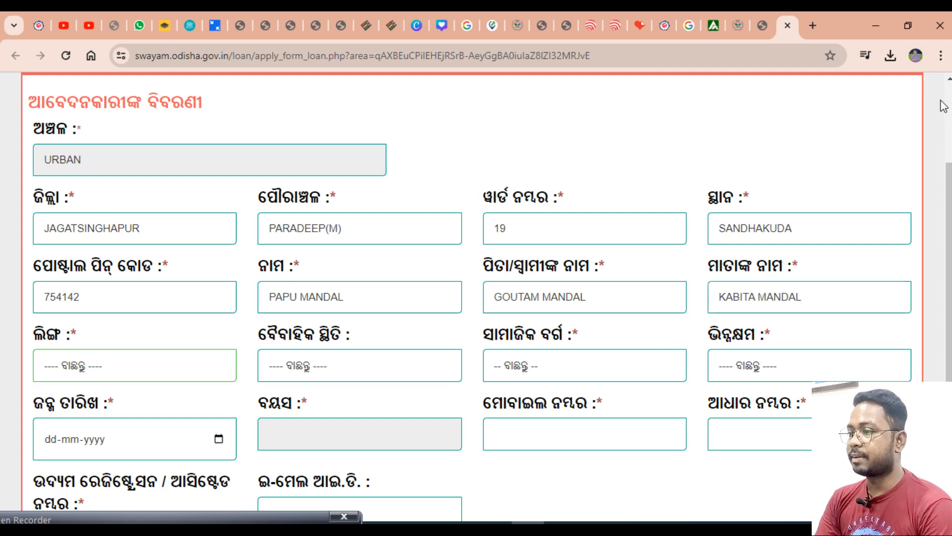
scroll(298, 367, down, 3)
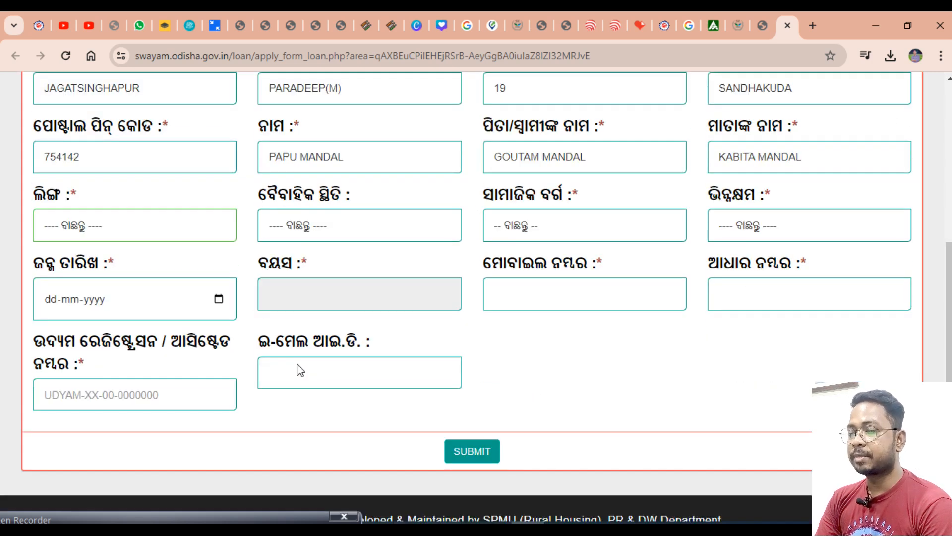
Set gender to male, marital status to married, category to minority, and disability to no.
click(188, 228)
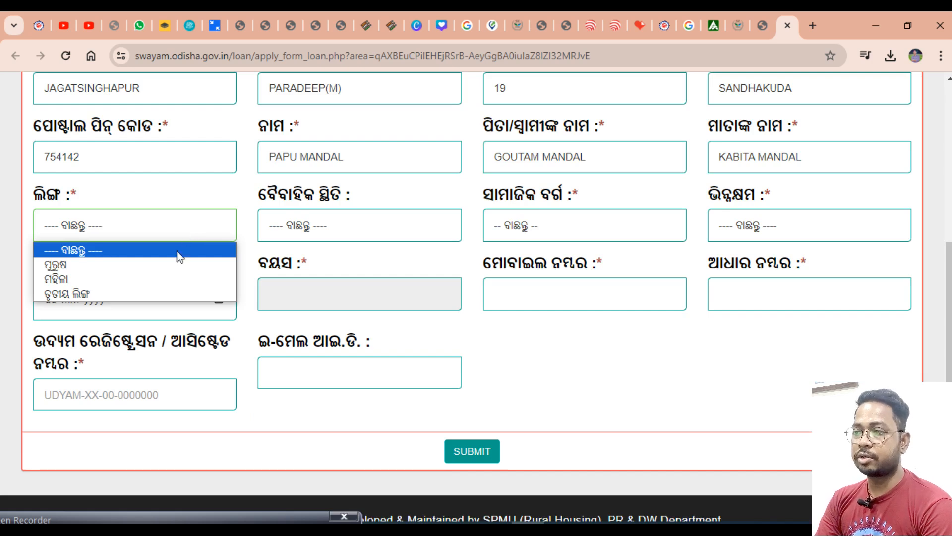
click(166, 270)
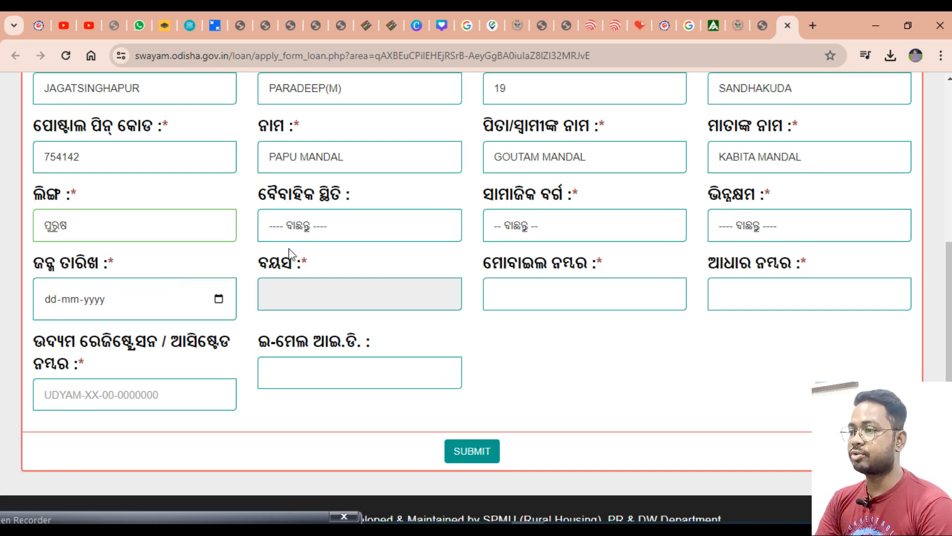
click(320, 227)
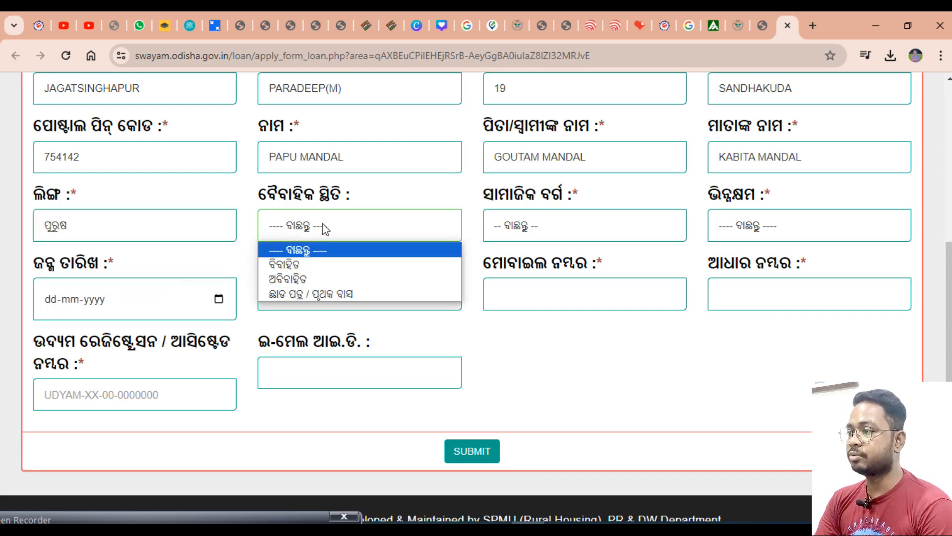
click(323, 265)
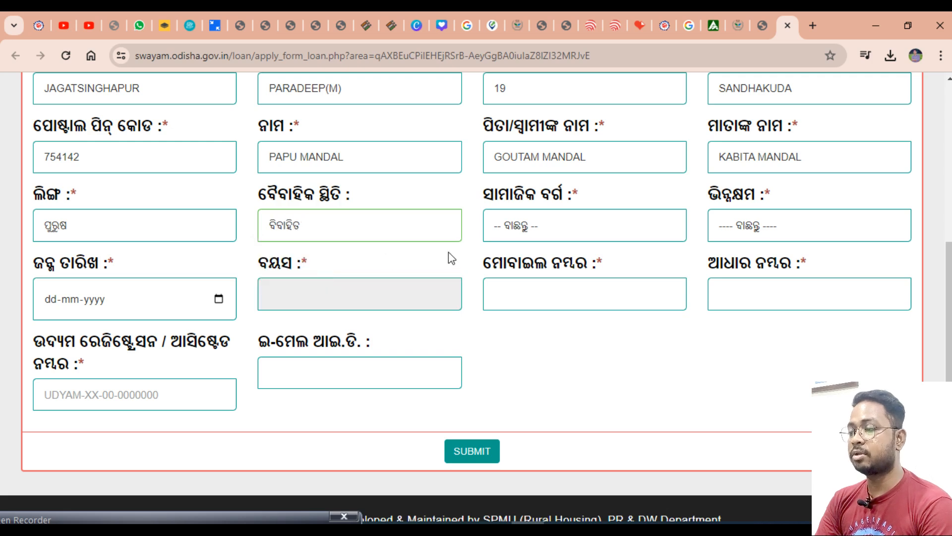
click(551, 232)
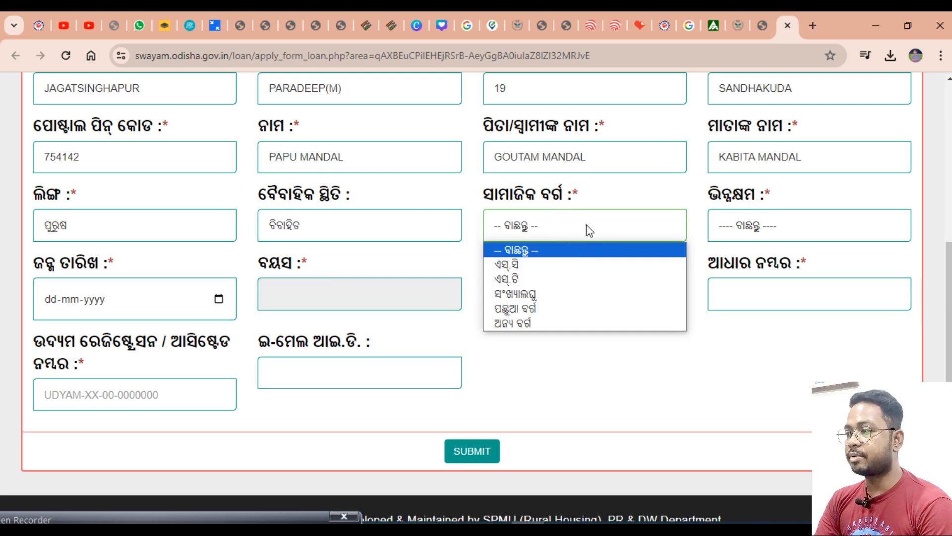
click(578, 297)
click(765, 231)
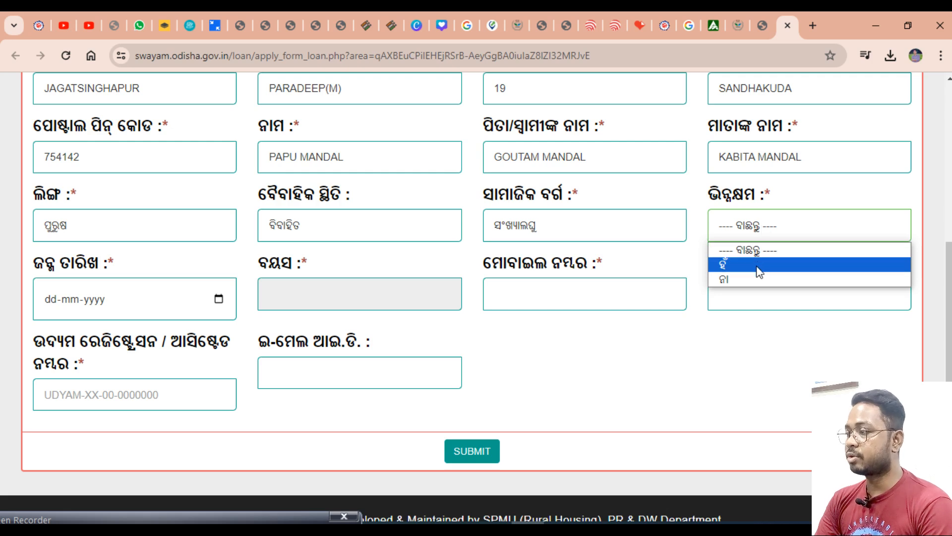
click(749, 278)
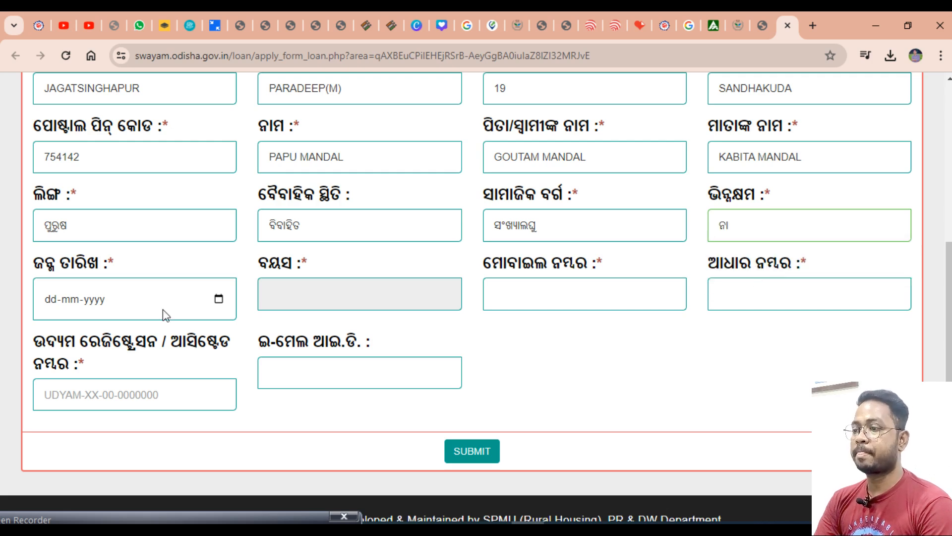
click(92, 303)
click(56, 300)
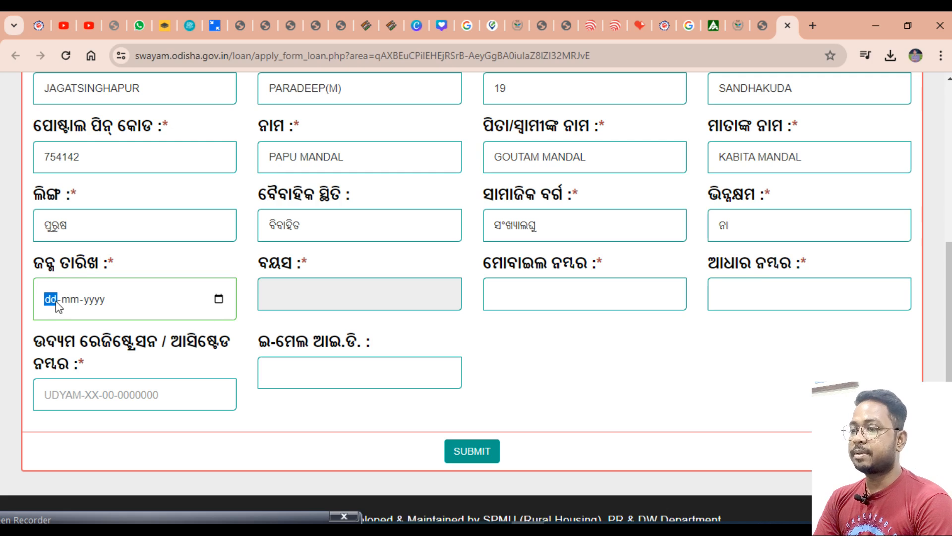
click(219, 299)
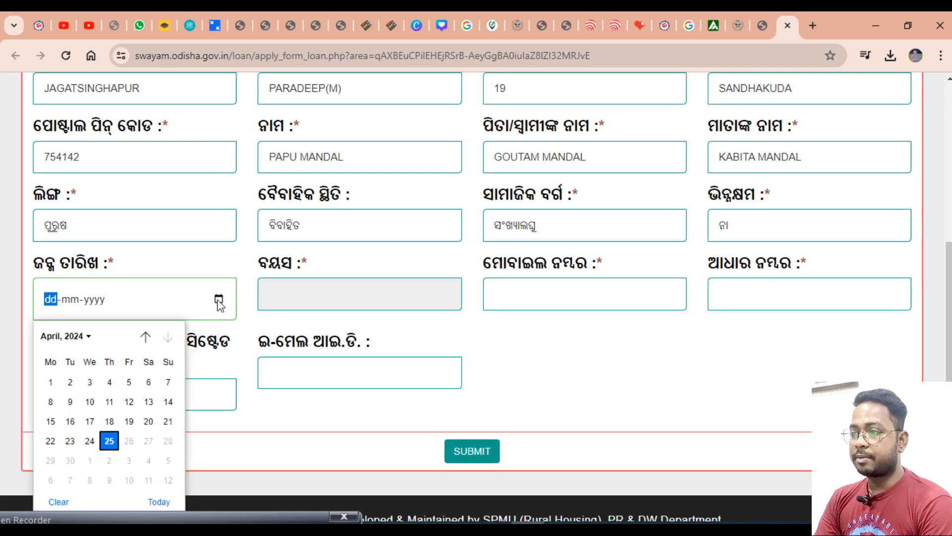
click(88, 337)
scroll(74, 419, up, 5)
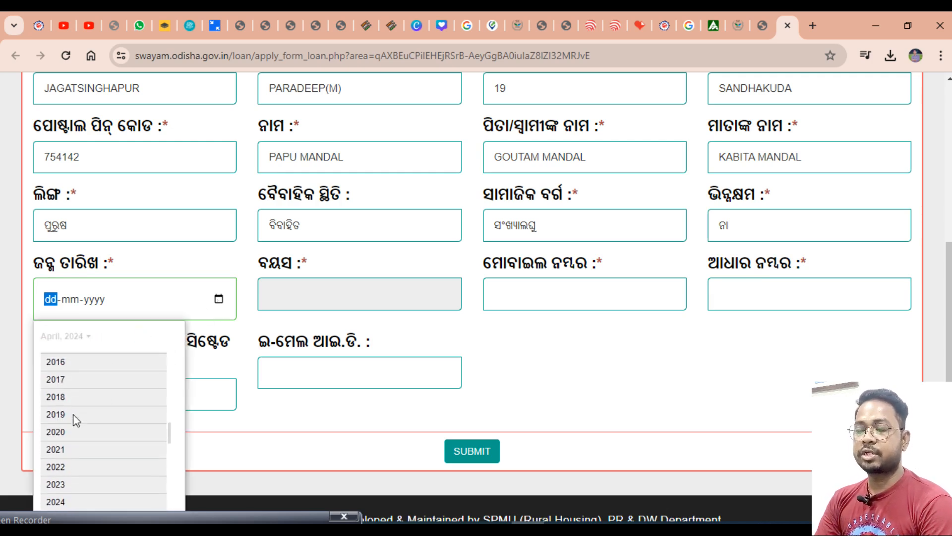
scroll(75, 419, up, 7)
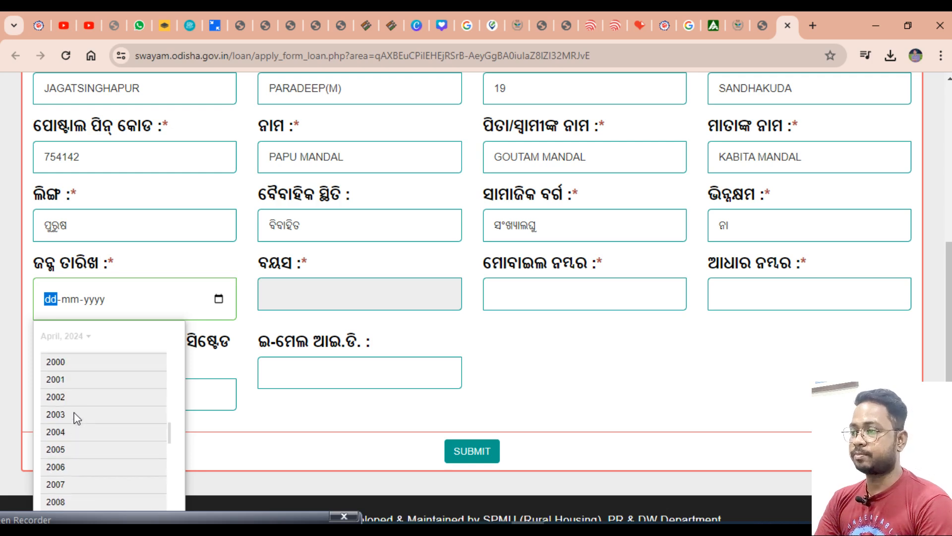
click(64, 370)
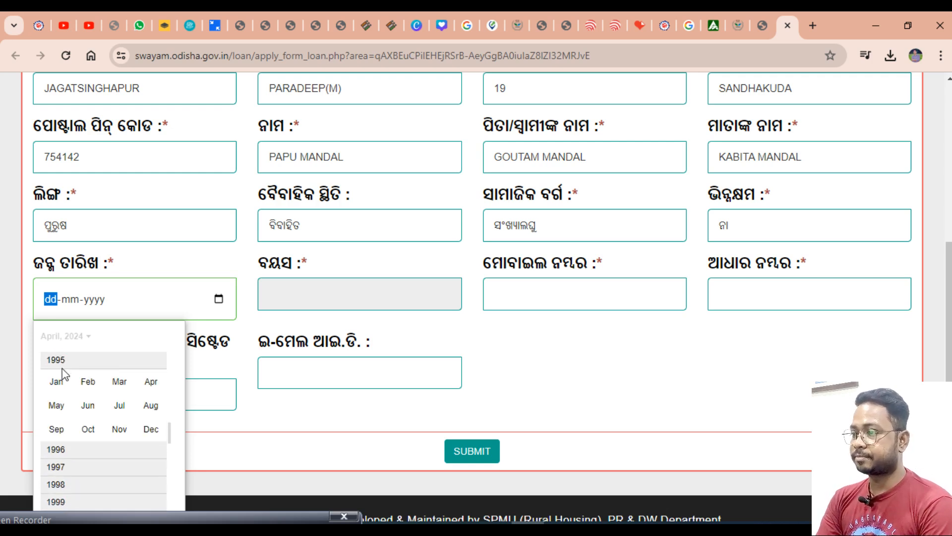
click(88, 405)
click(168, 382)
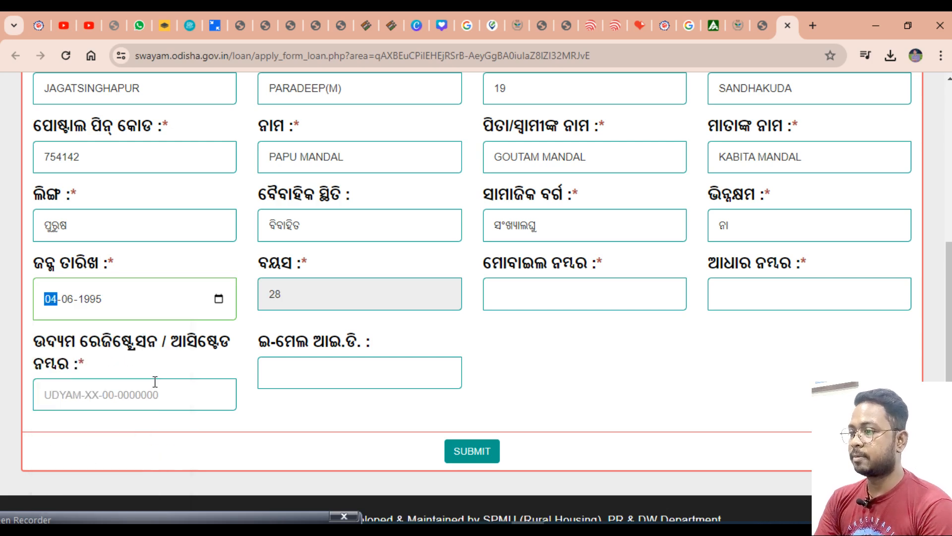
Enter the applicant's mobile number and Aadhaar number.
click(562, 303)
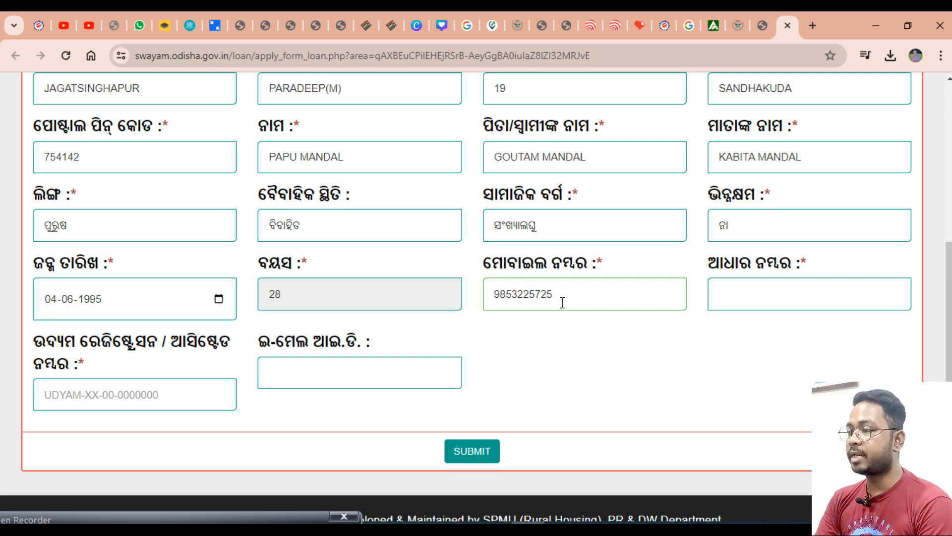
key(Tab)
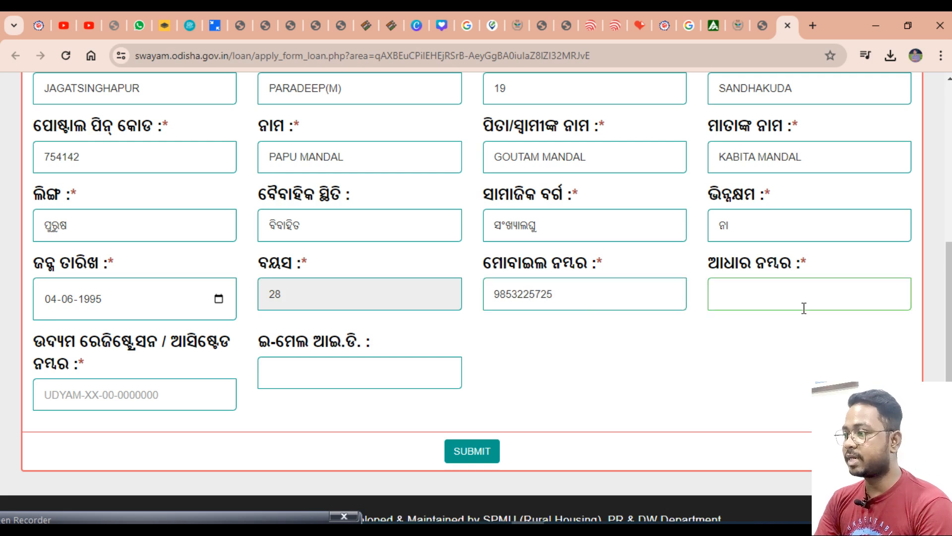
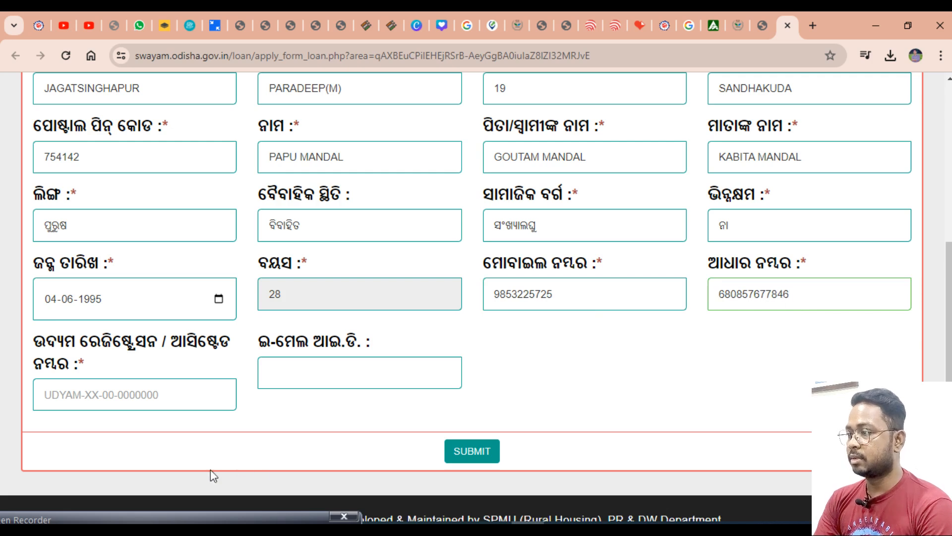
Enter the applicant's Udyam registration number.
click(117, 386)
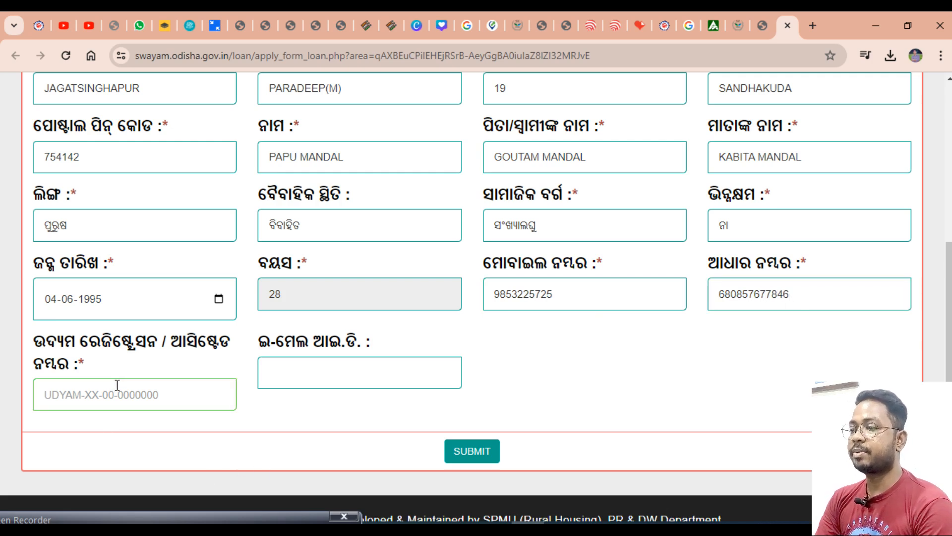
click(72, 402)
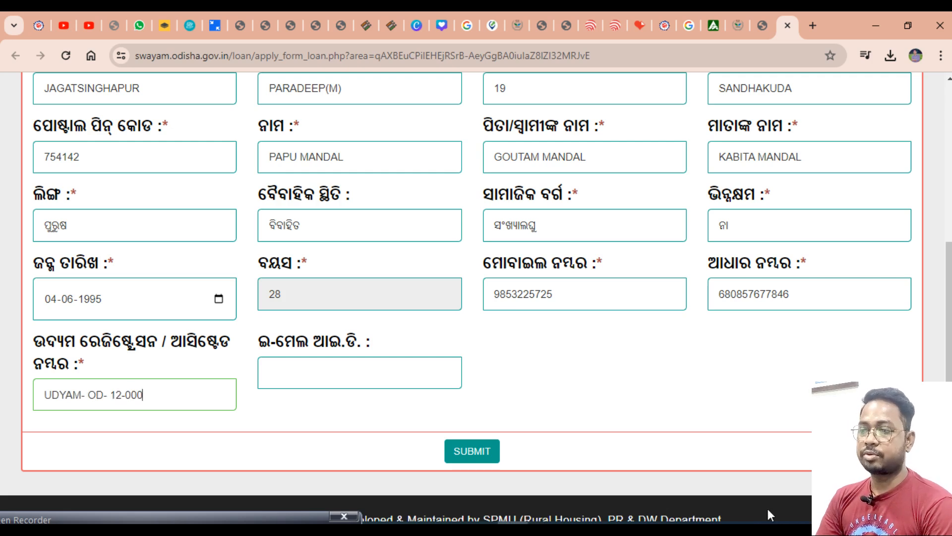
Fill in the applicant's e-mail address and submit the details form.
key(Tab)
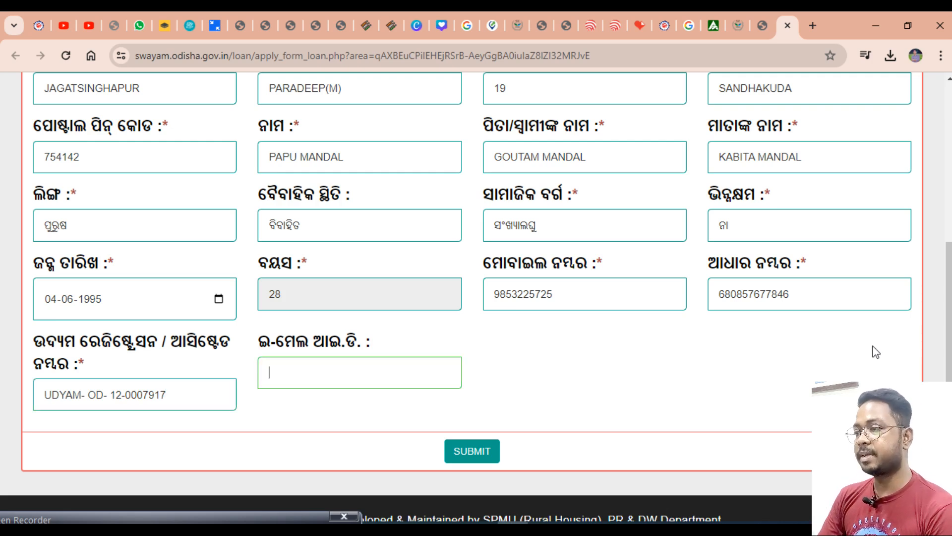
text(ppau)
key(BackSpace)
key(BackSpace)
key(BackSpace)
key(BackSpace)
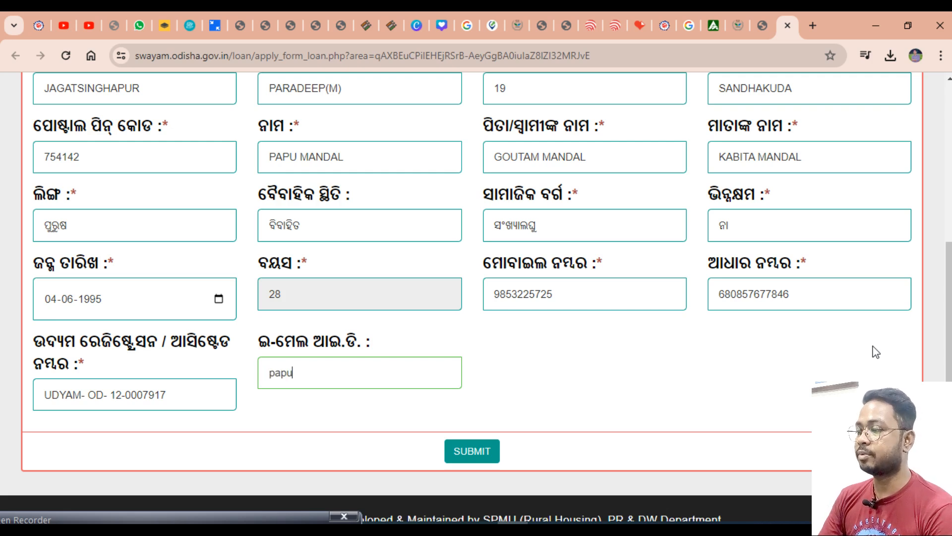
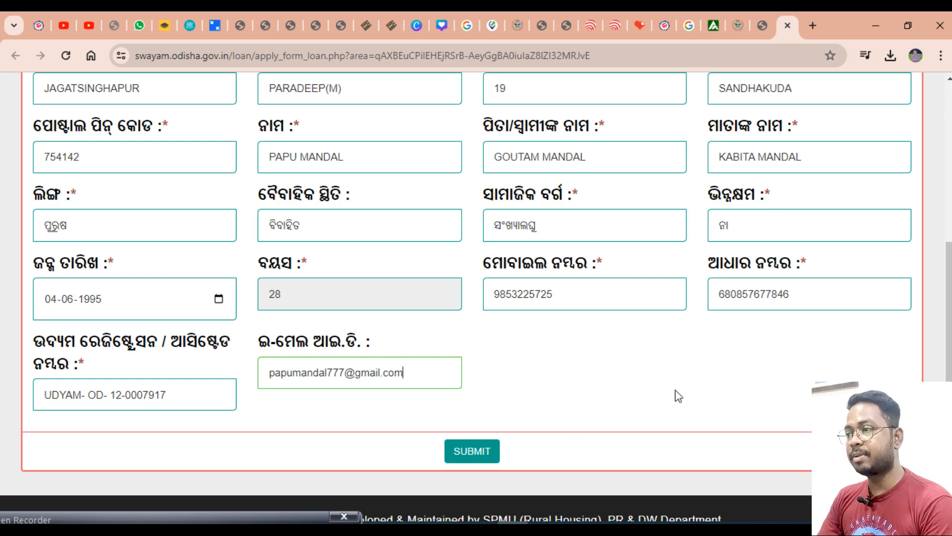
click(471, 451)
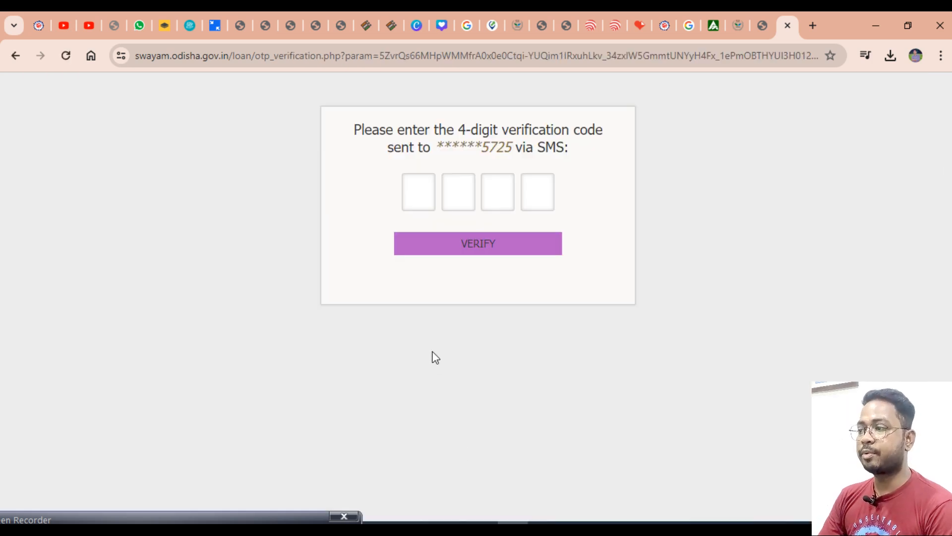
Verify the 4-digit SMS code and dismiss the 'Applicant Registered Successfully' alert.
click(421, 195)
click(471, 254)
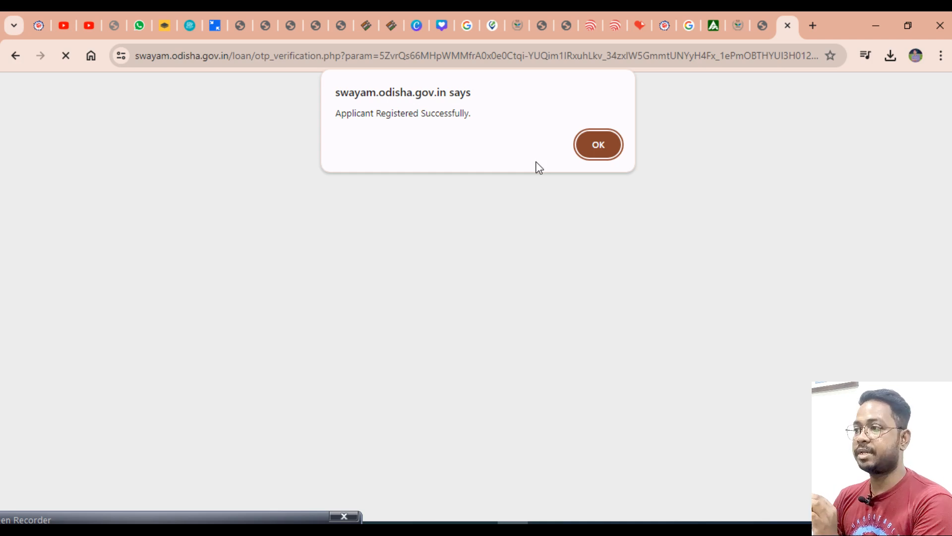
click(607, 150)
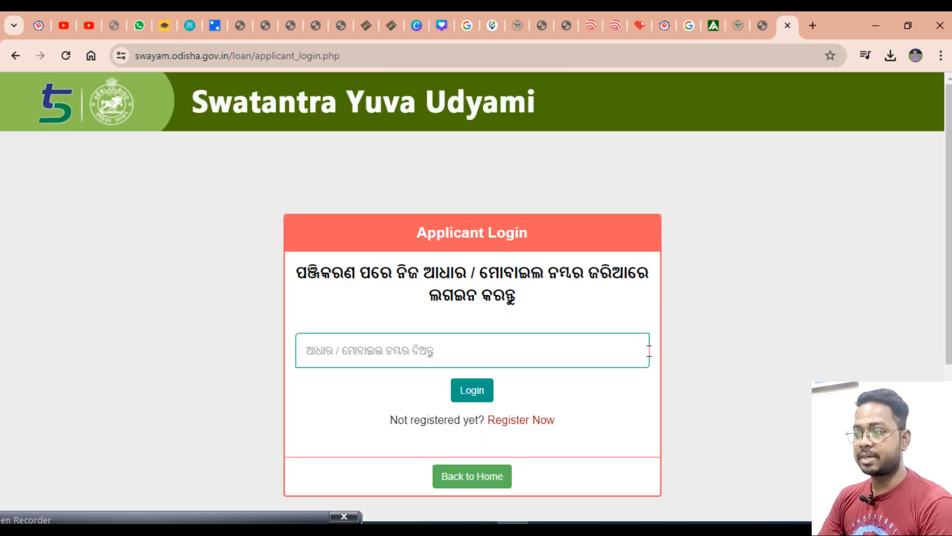
Log in with the applicant's Aadhaar number and confirm with the 4-digit SMS code.
click(418, 354)
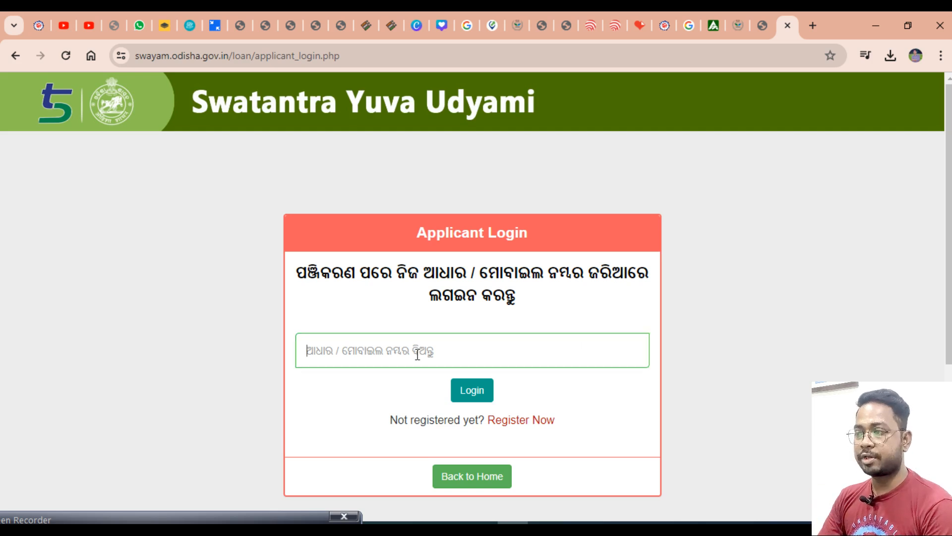
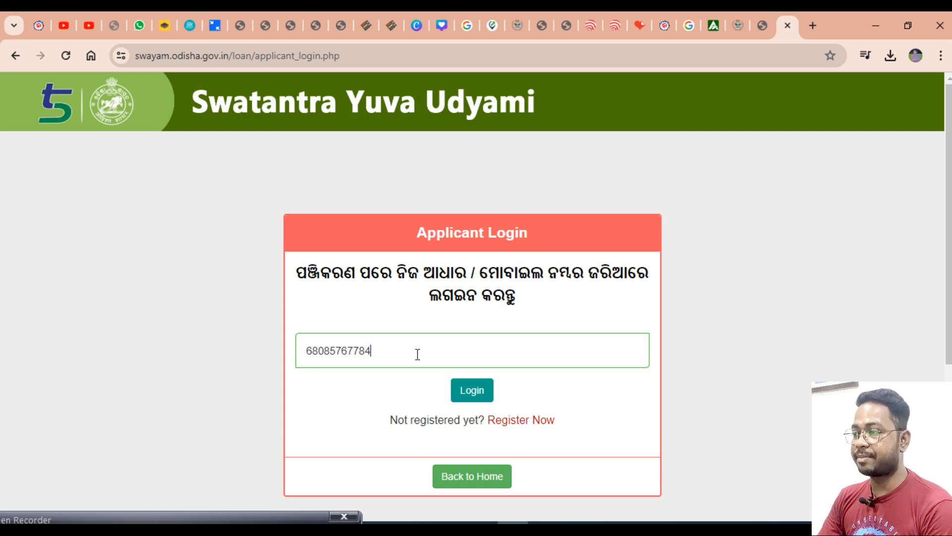
click(479, 395)
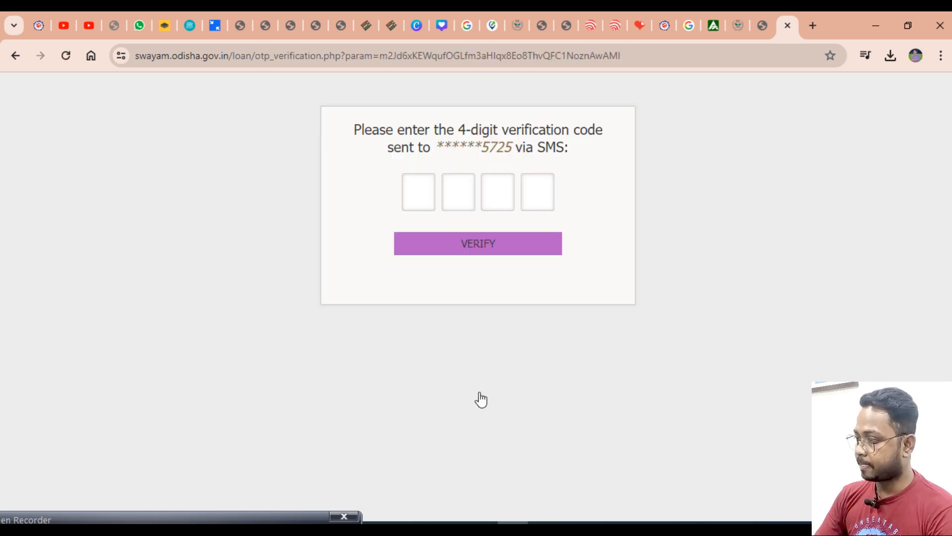
click(425, 197)
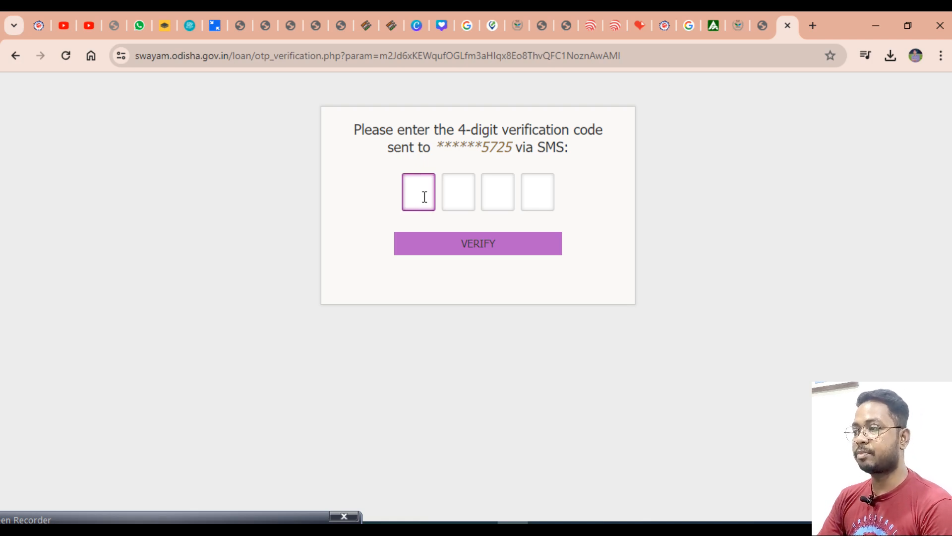
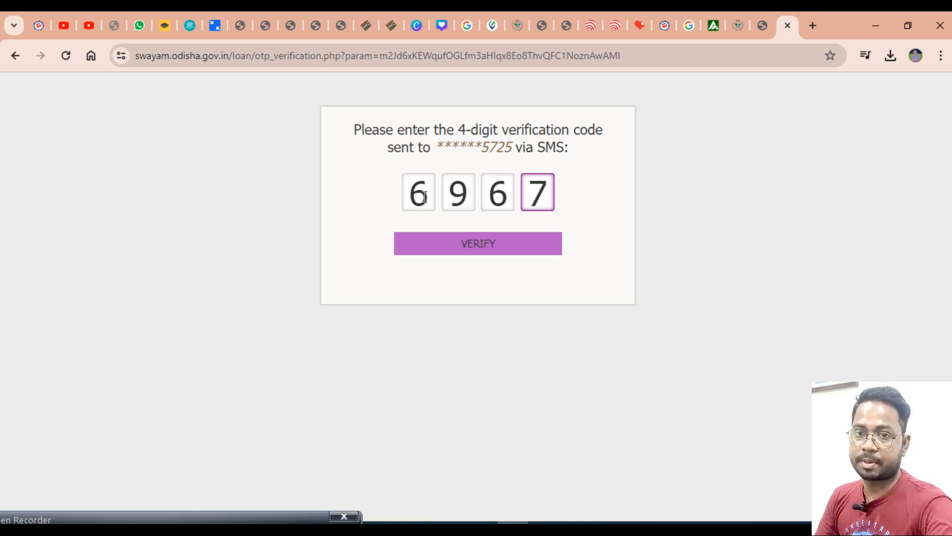
click(504, 251)
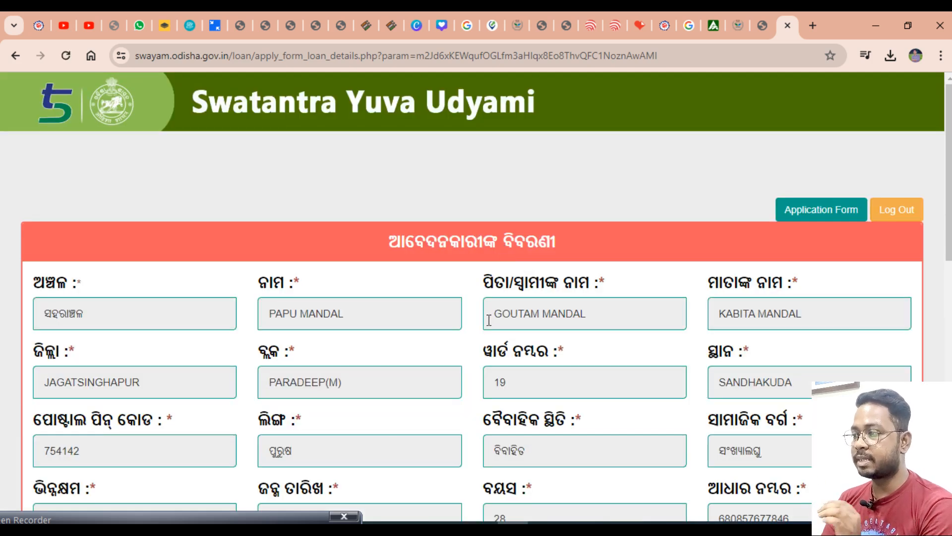
Scroll to the Application Form section and expand the business establishment type list.
scroll(511, 332, down, 1)
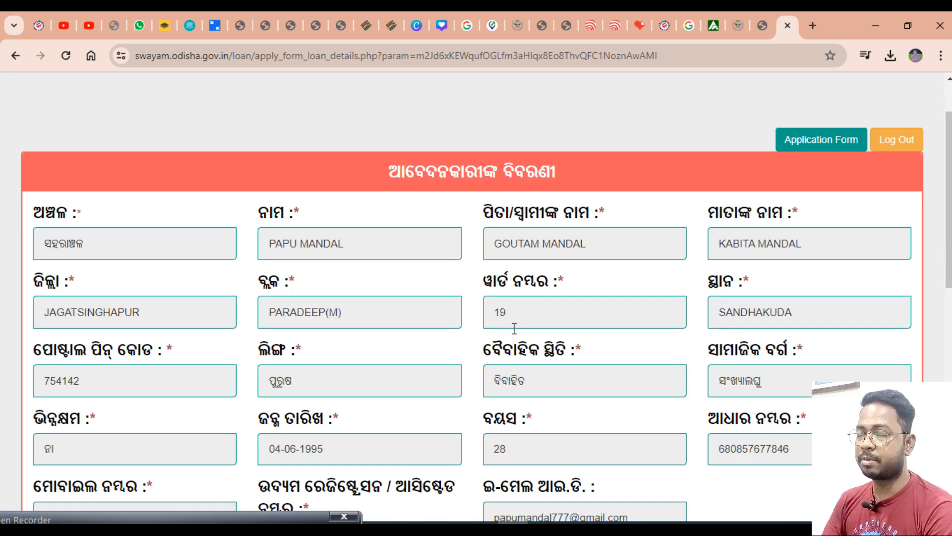
scroll(513, 331, down, 2)
scroll(512, 328, down, 3)
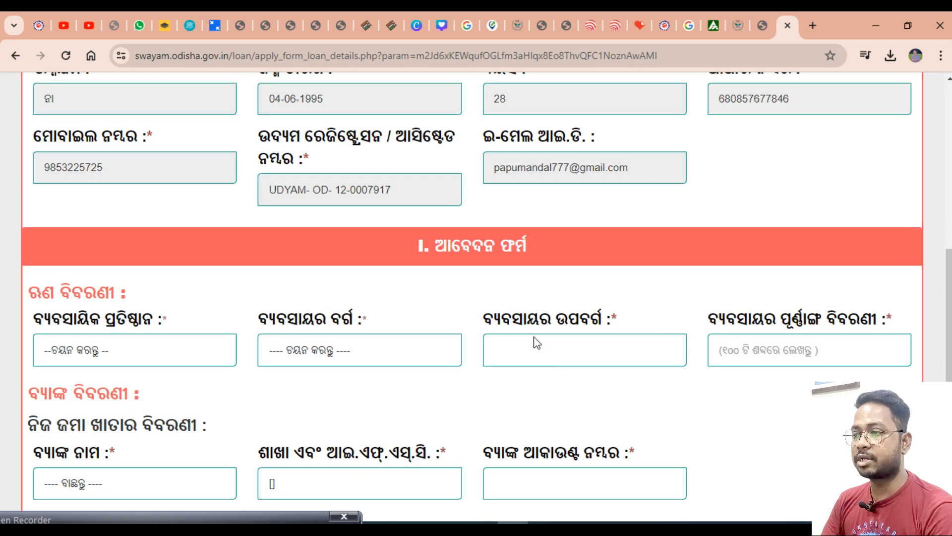
scroll(387, 322, down, 2)
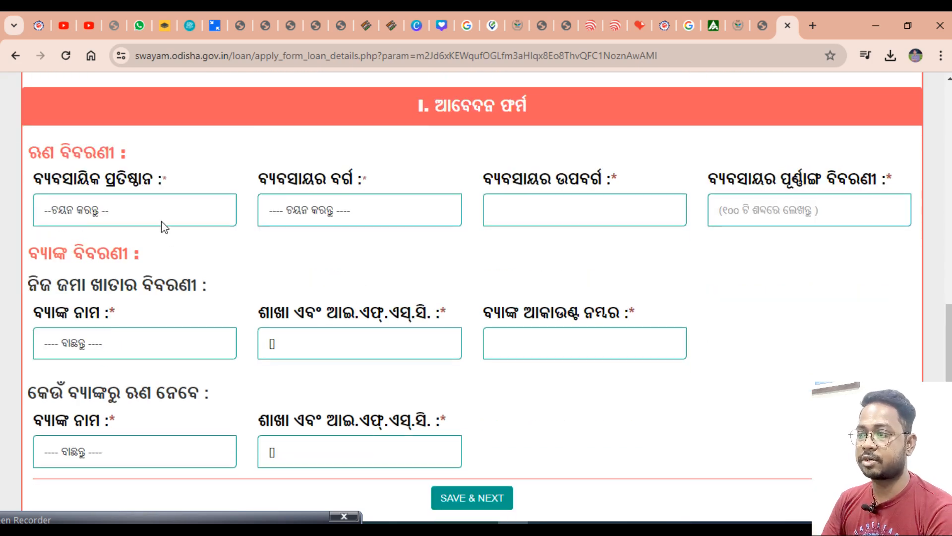
click(147, 209)
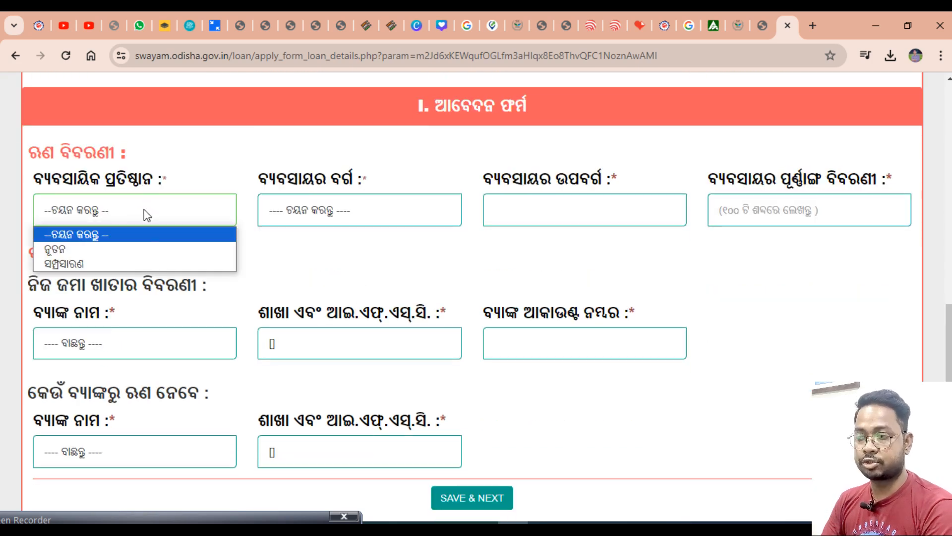
Set establishment type to expansion (ସମ୍ପ୍ରସାରଣ), category Service, sub-category Xerox & Lamination.
click(123, 266)
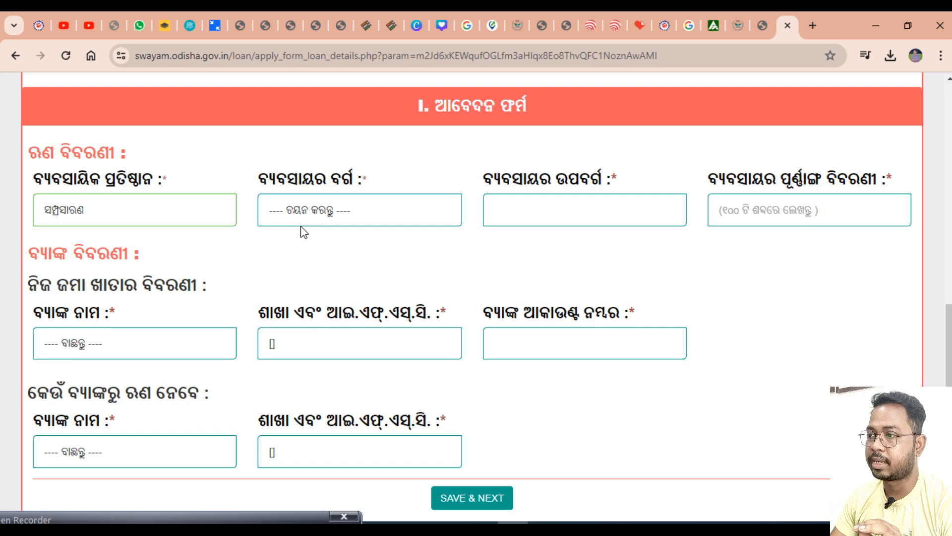
click(332, 212)
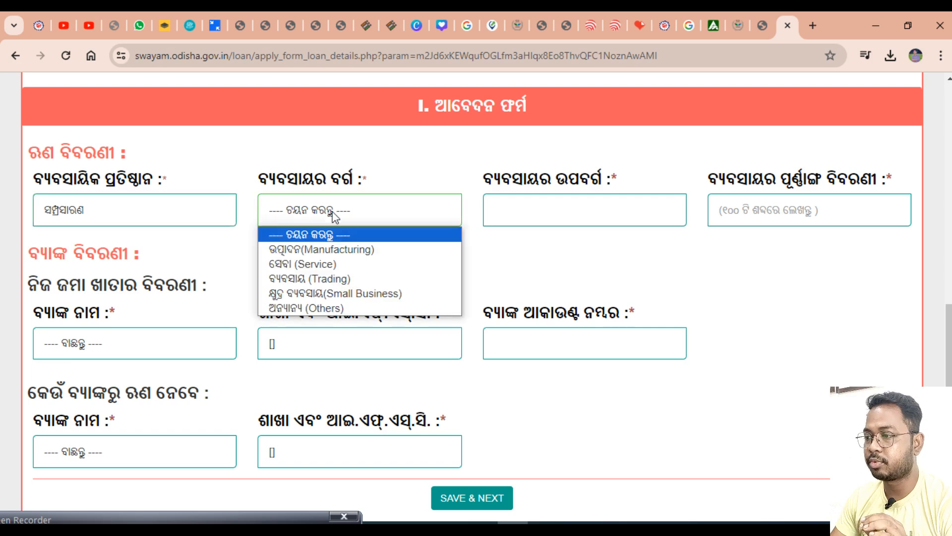
click(326, 266)
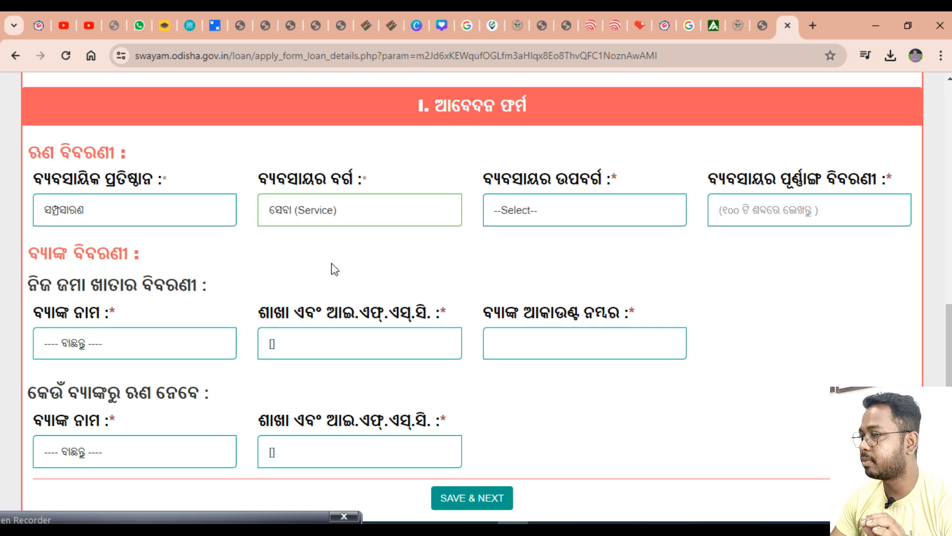
click(571, 204)
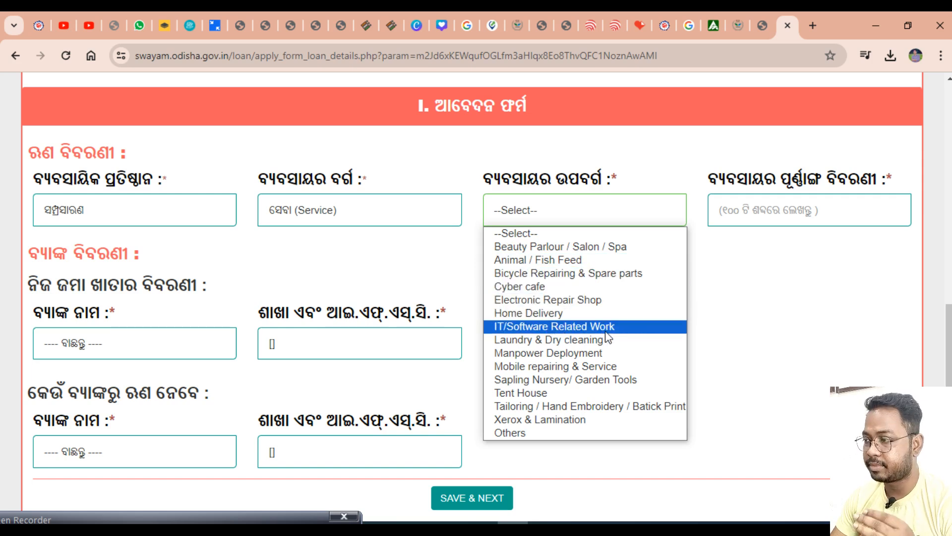
click(573, 421)
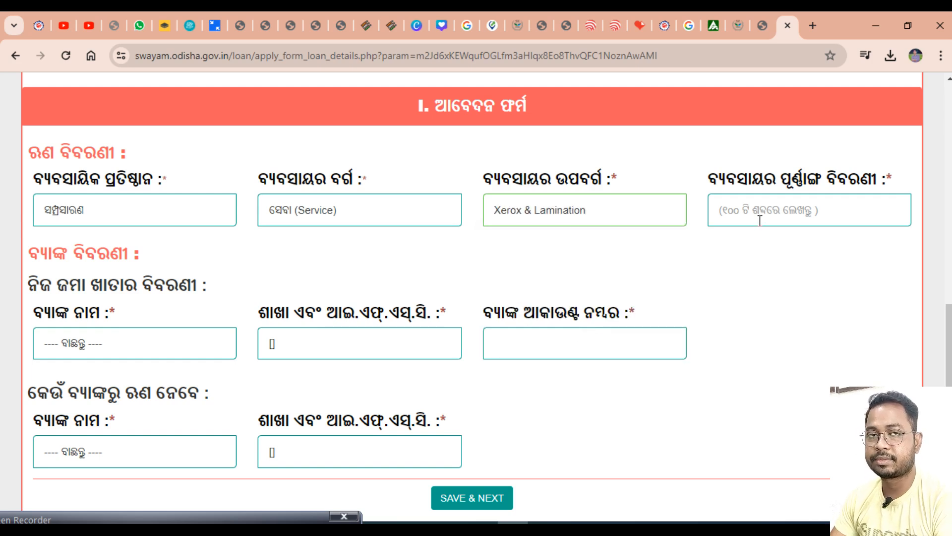
Describe the business as a common service centre doing xerox, print and lamination work.
click(786, 214)
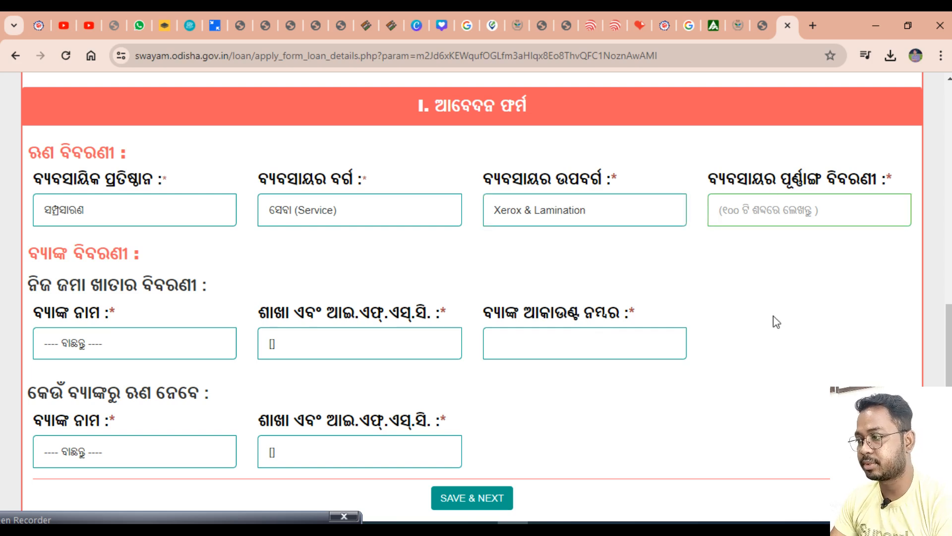
text(co)
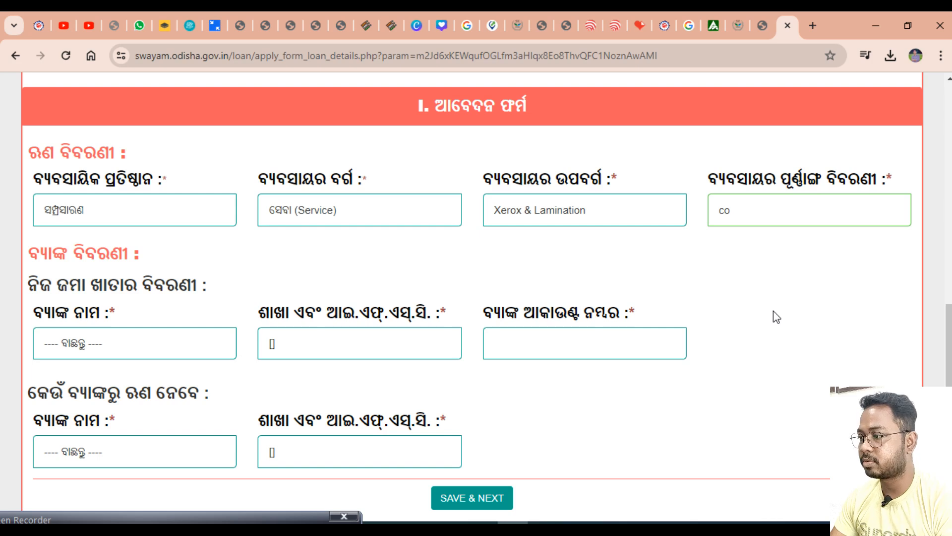
key(BackSpace)
key(BackSpace)
text(COMMO)
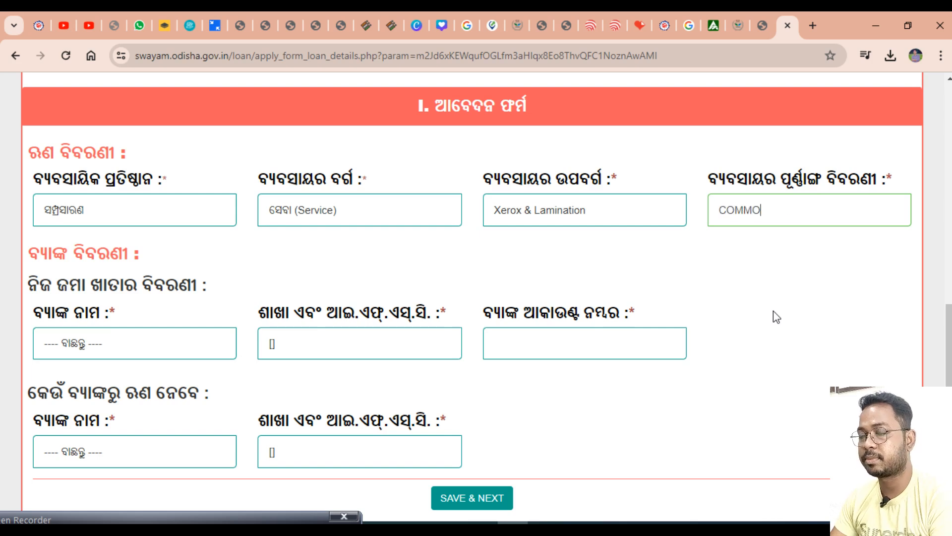
text(N SERVIC)
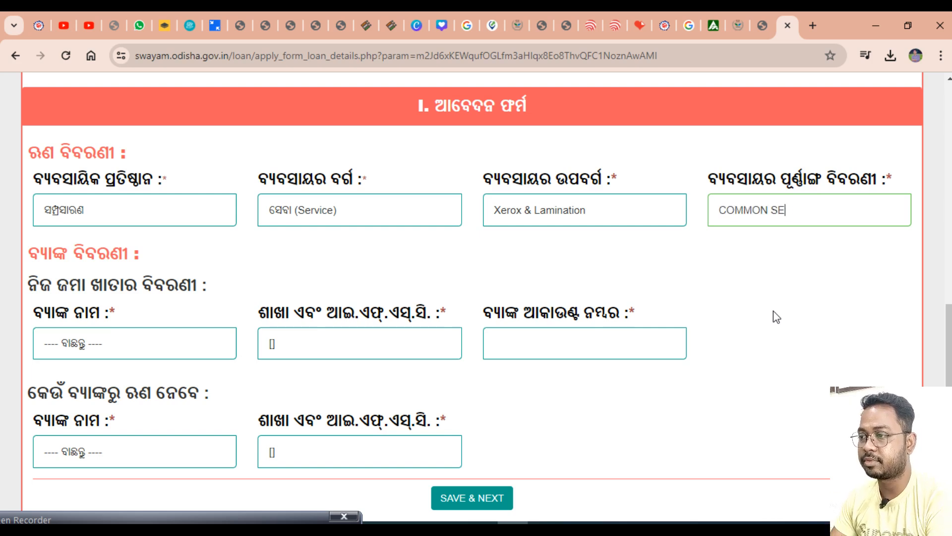
text(E)
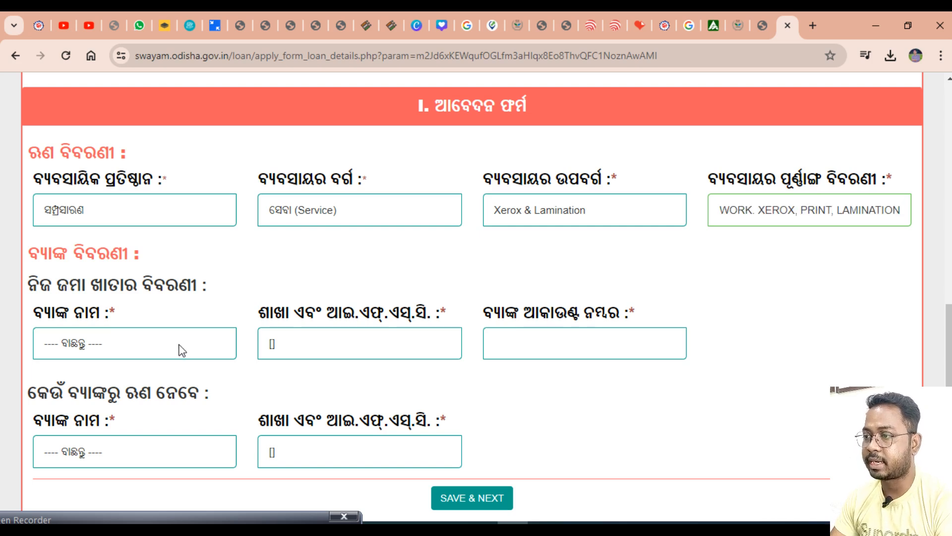
click(179, 345)
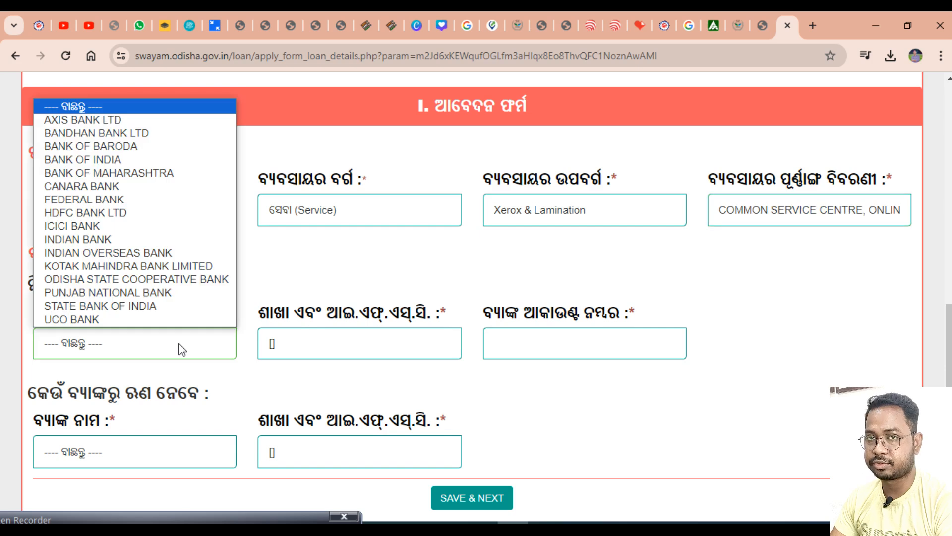
Set the account bank to State Bank of India, PARADEEP BAZAR branch, with the account number.
click(152, 306)
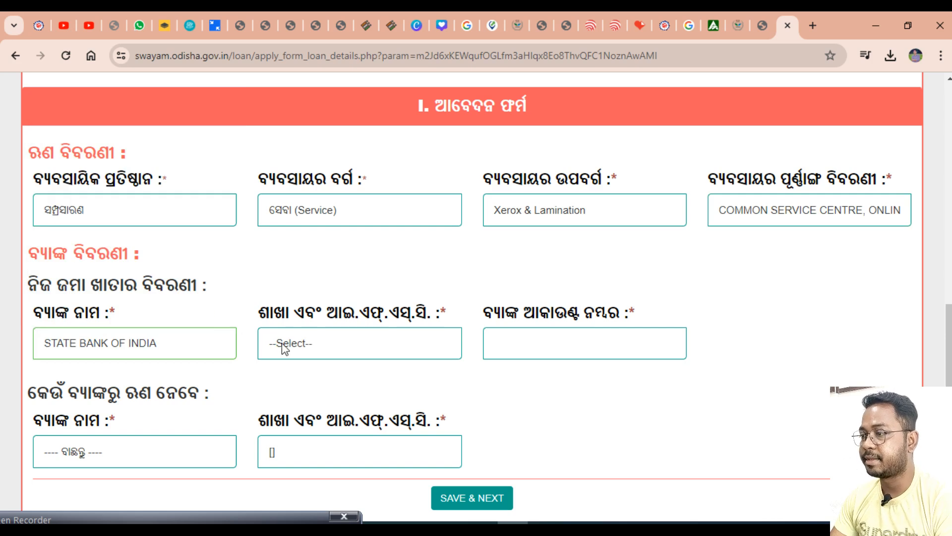
click(365, 330)
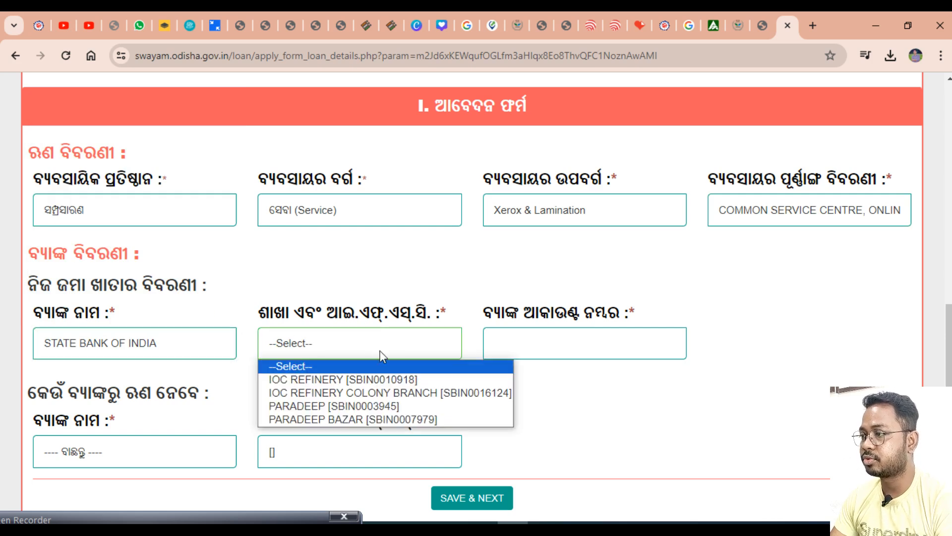
click(435, 418)
click(525, 351)
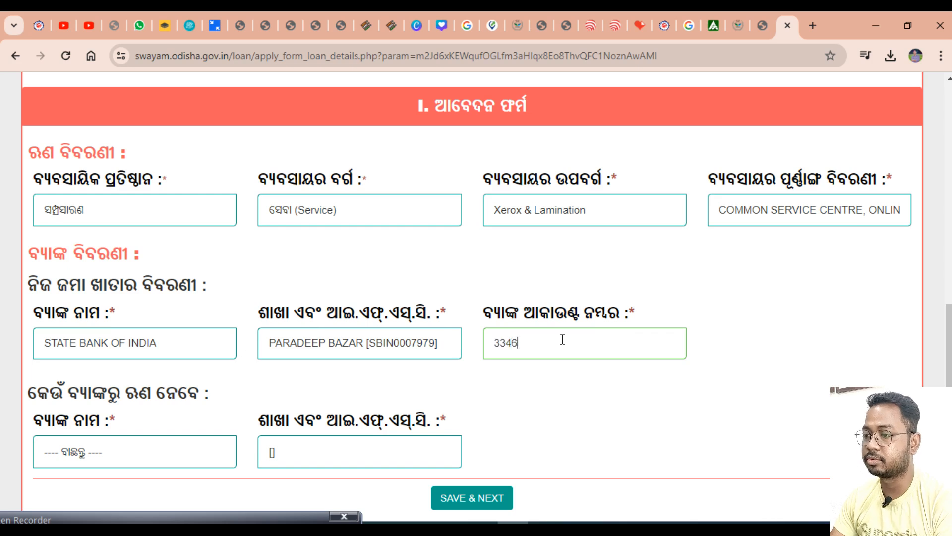
Choose State Bank of India as the loan bank and save the loan details.
scroll(230, 408, down, 2)
click(119, 384)
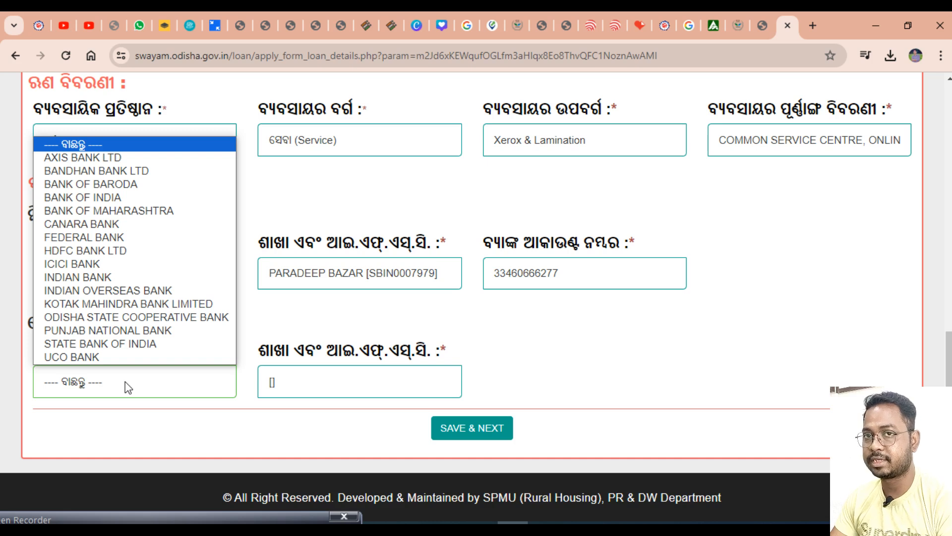
click(100, 343)
click(480, 431)
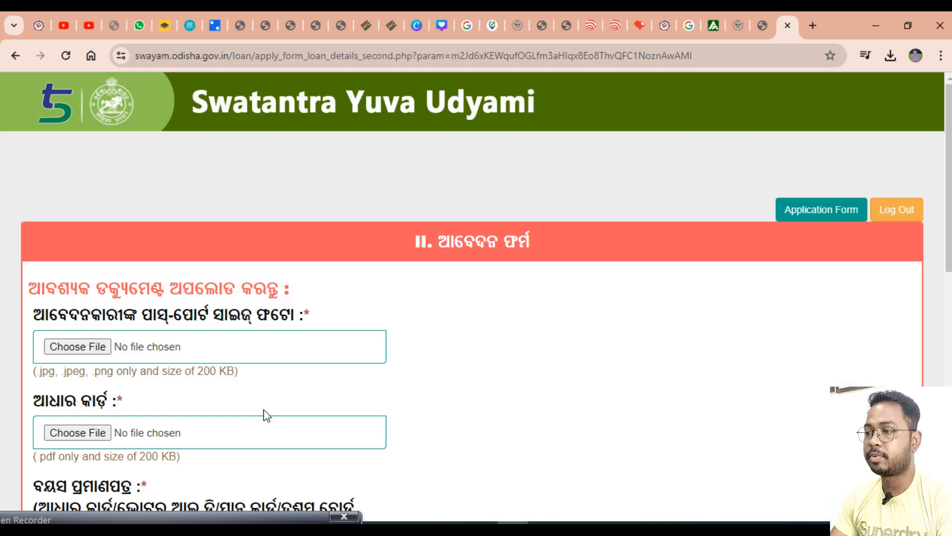
Upload the applicant photo and required PDF documents, then save to open the application preview.
scroll(390, 419, down, 1)
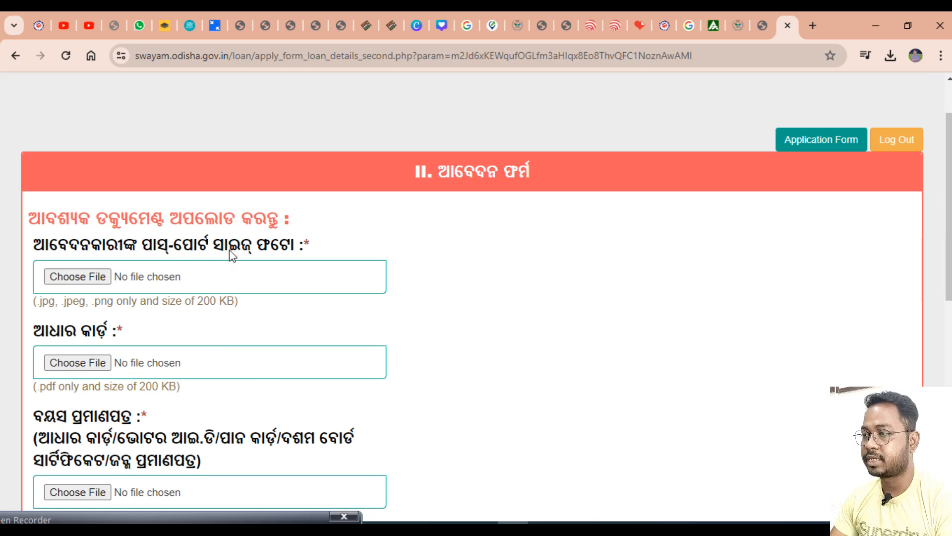
scroll(89, 377, down, 1)
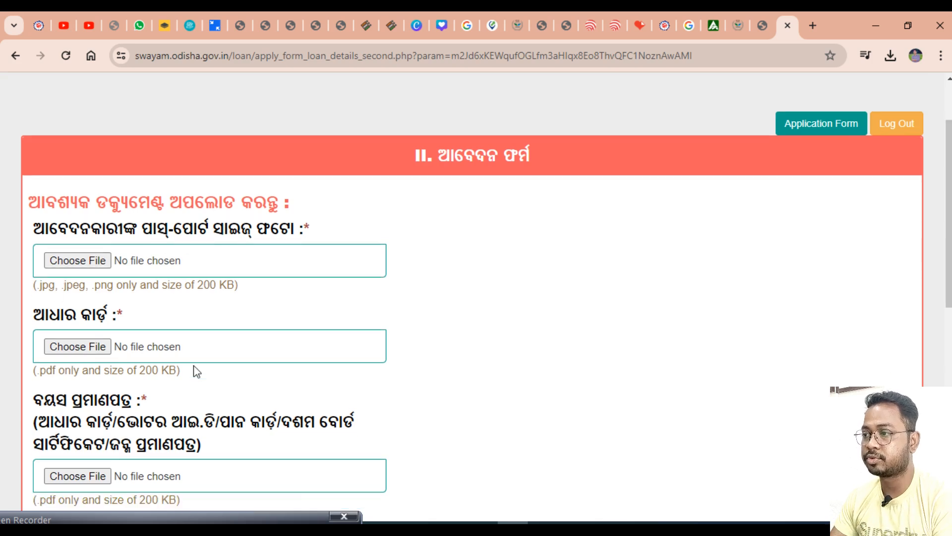
scroll(172, 375, down, 1)
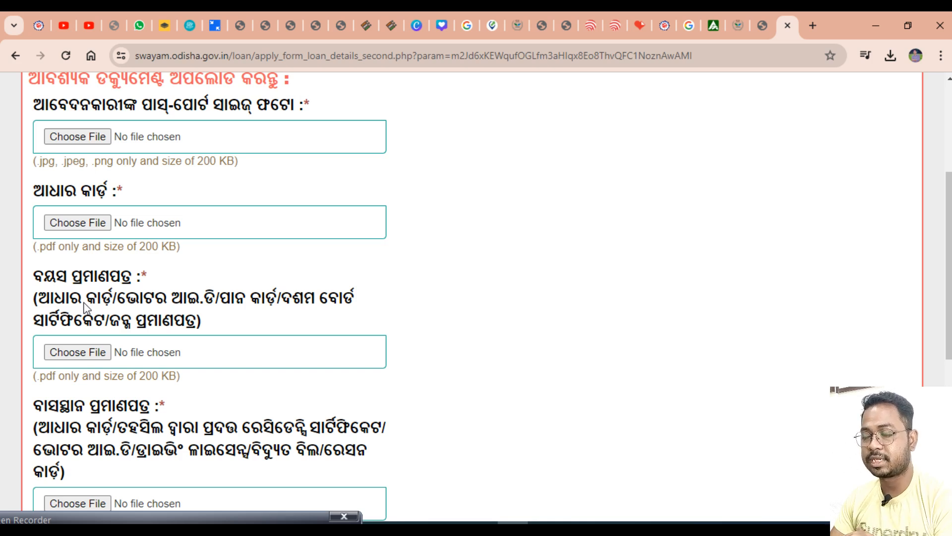
scroll(84, 307, down, 5)
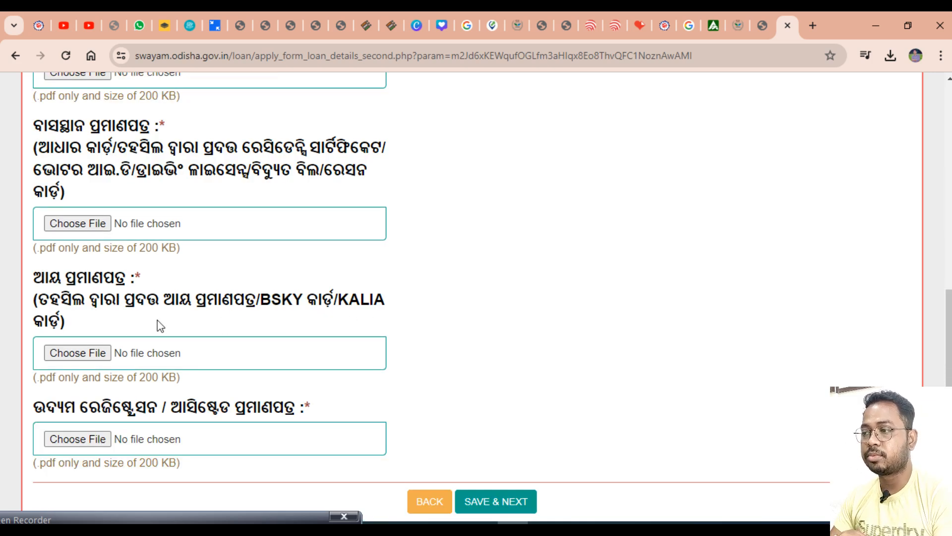
scroll(211, 317, down, 2)
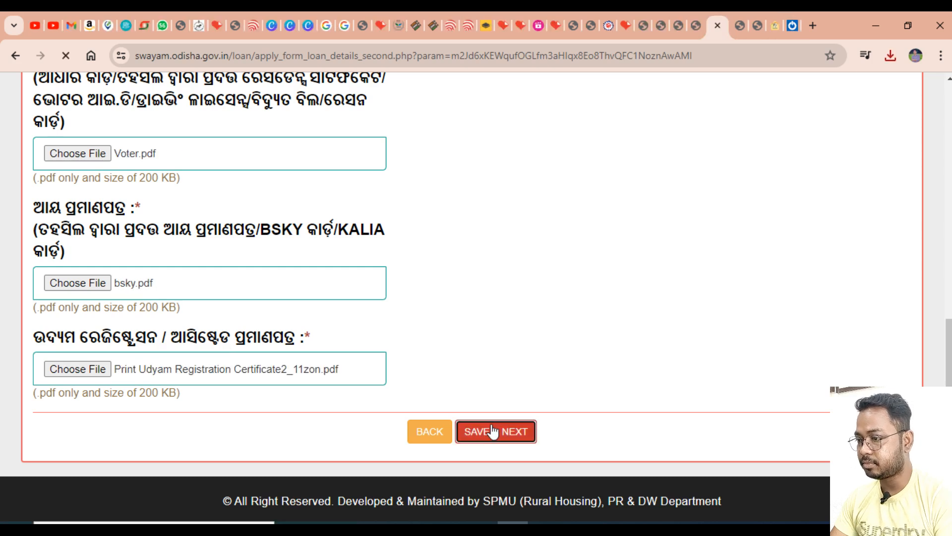
click(494, 430)
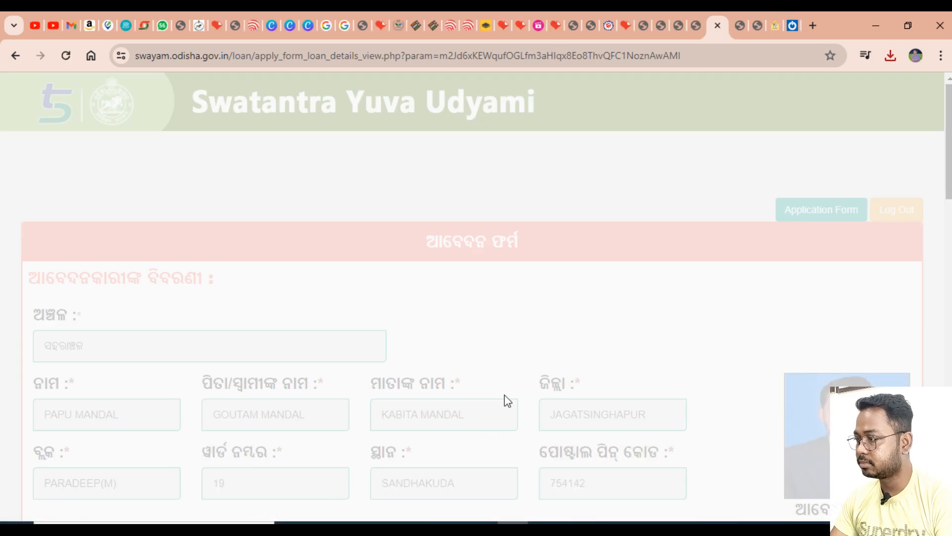
Accept the declaration at the end of the preview and submit the application to PARADEEP(M) ULB.
scroll(511, 395, down, 2)
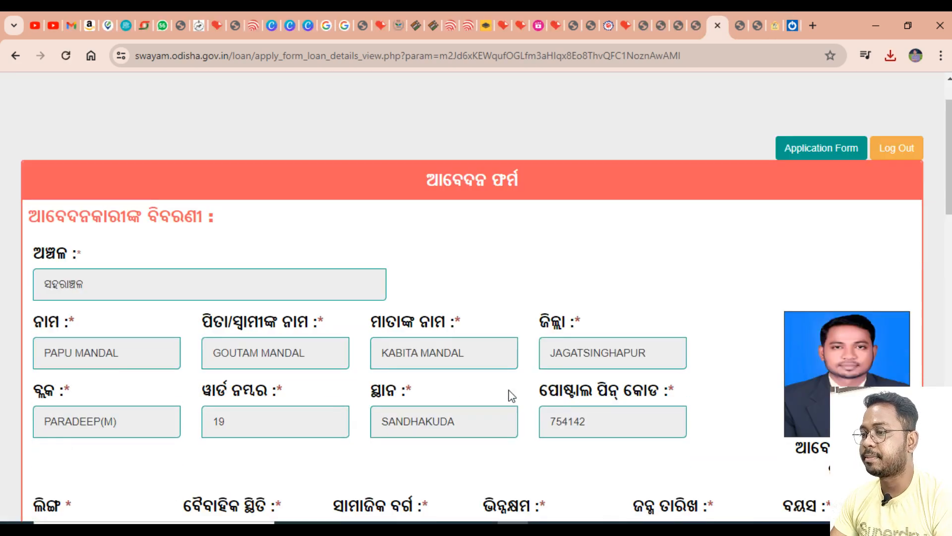
scroll(511, 395, down, 3)
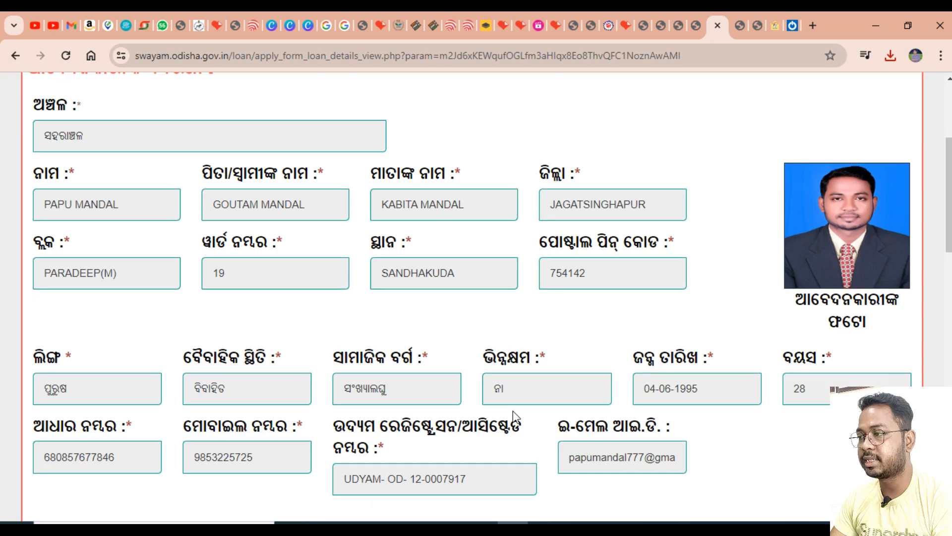
scroll(514, 397, down, 4)
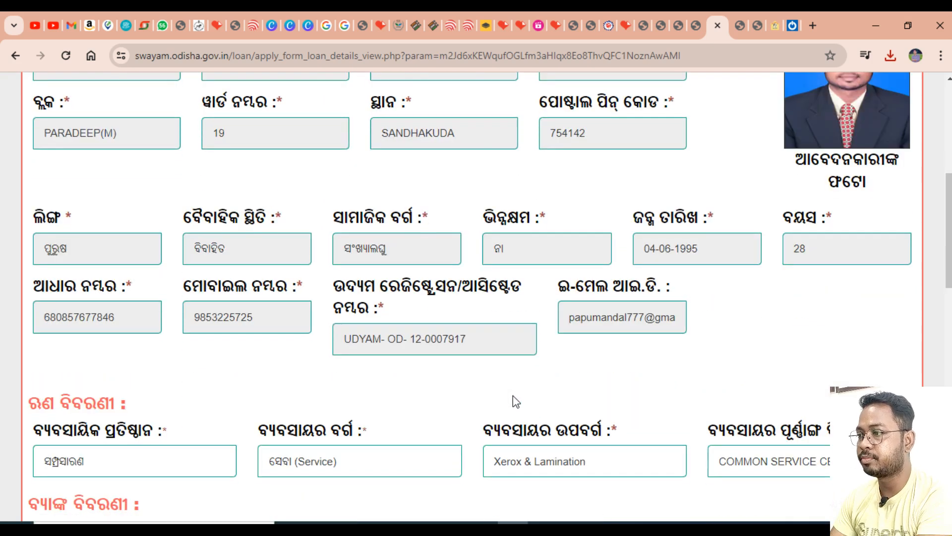
scroll(513, 399, down, 2)
scroll(510, 394, down, 12)
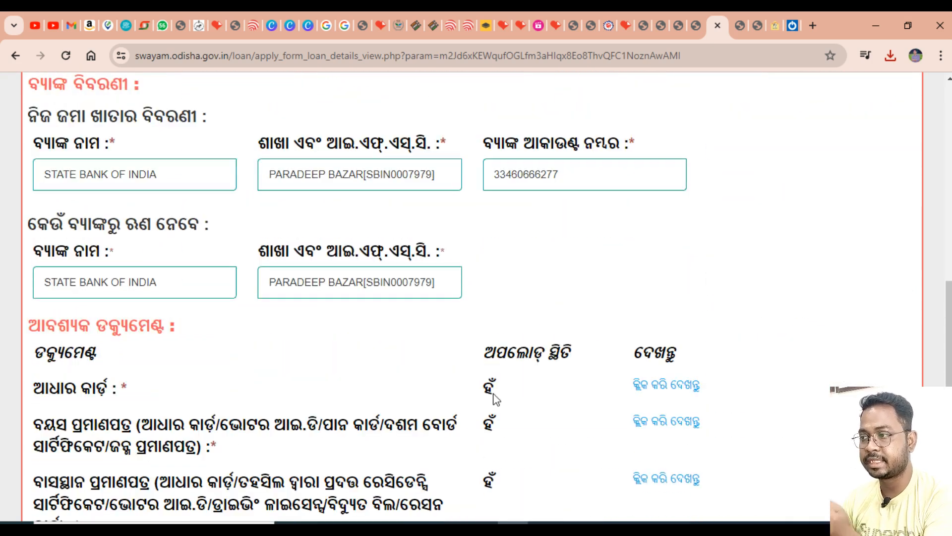
scroll(495, 399, down, 2)
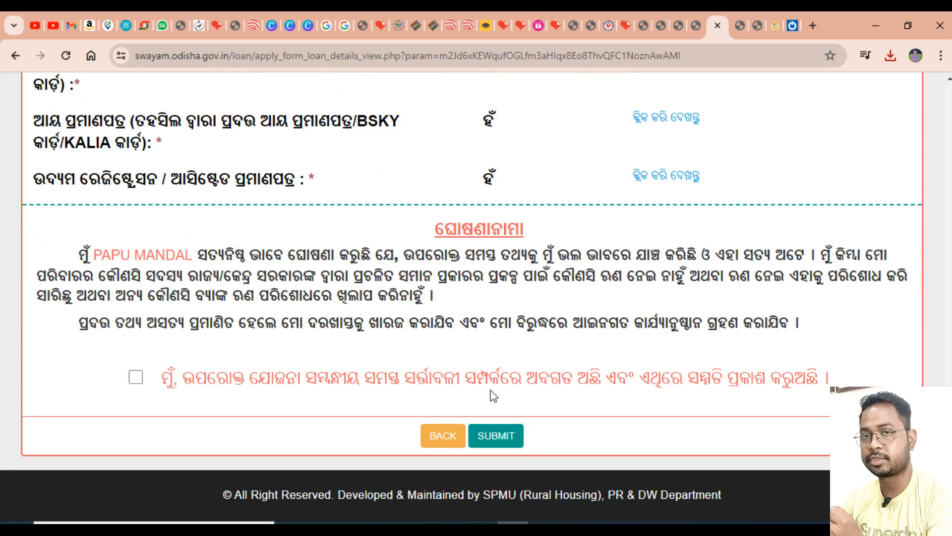
click(137, 379)
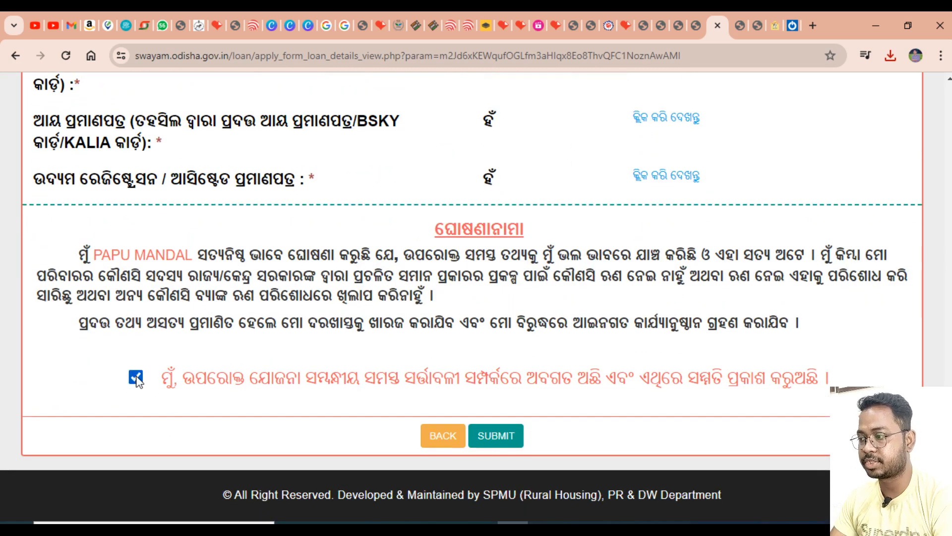
click(479, 440)
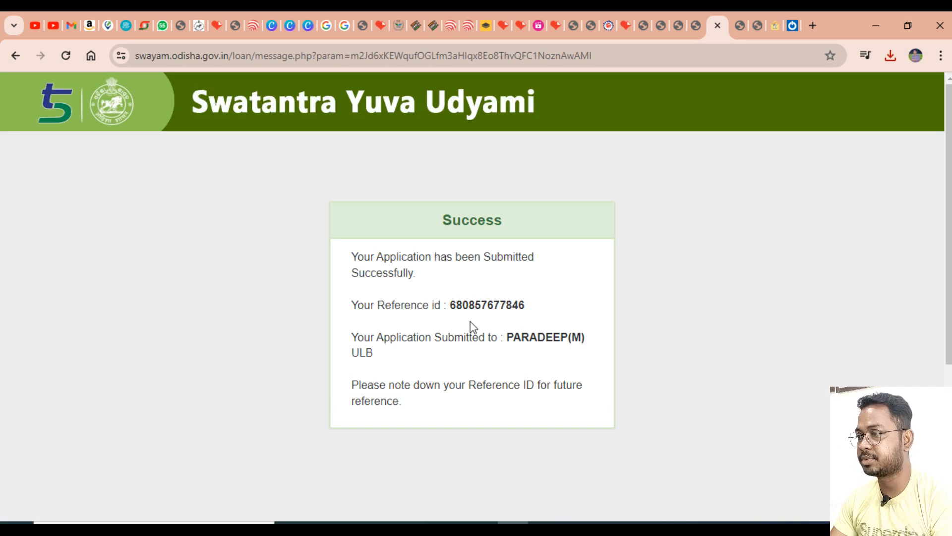